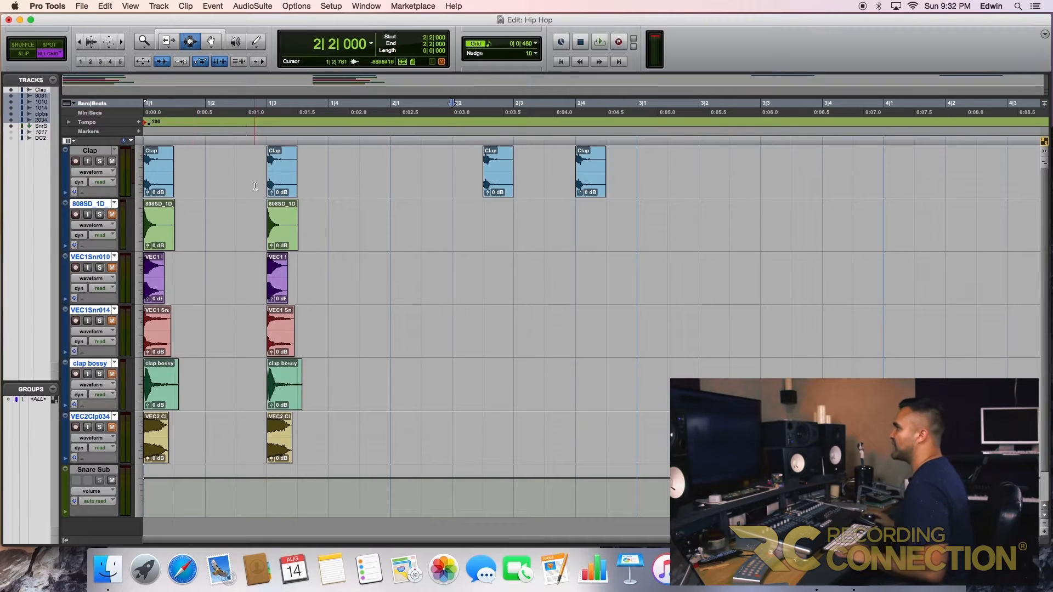
Select the first bar of the Clap track, from 1|1 to 2|1, as the playback range.
left_click(331, 163)
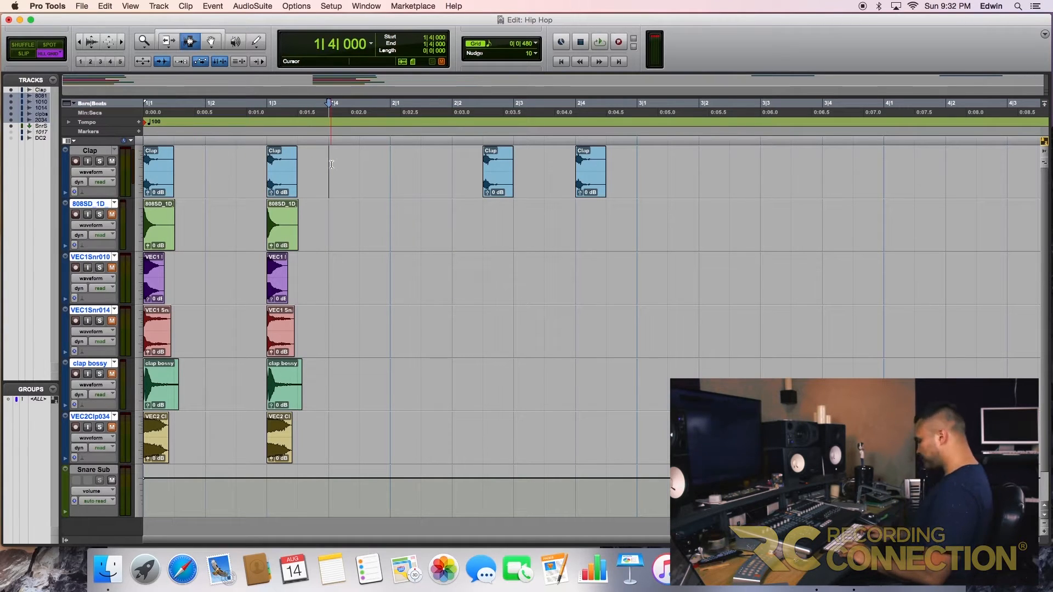
key("shift+Return")
key("space")
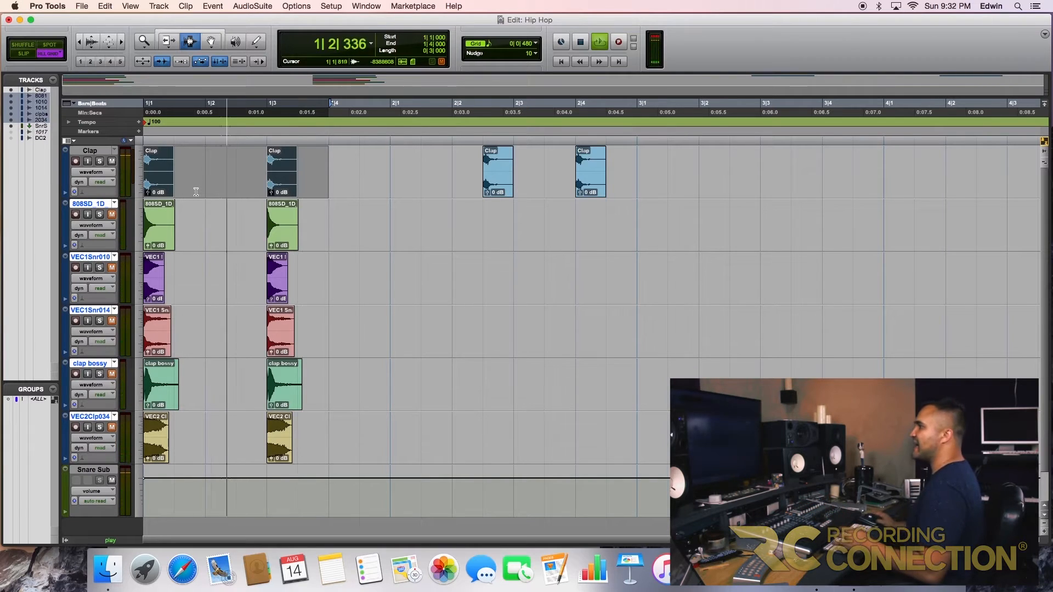
key("space")
left_click(383, 173, "shift")
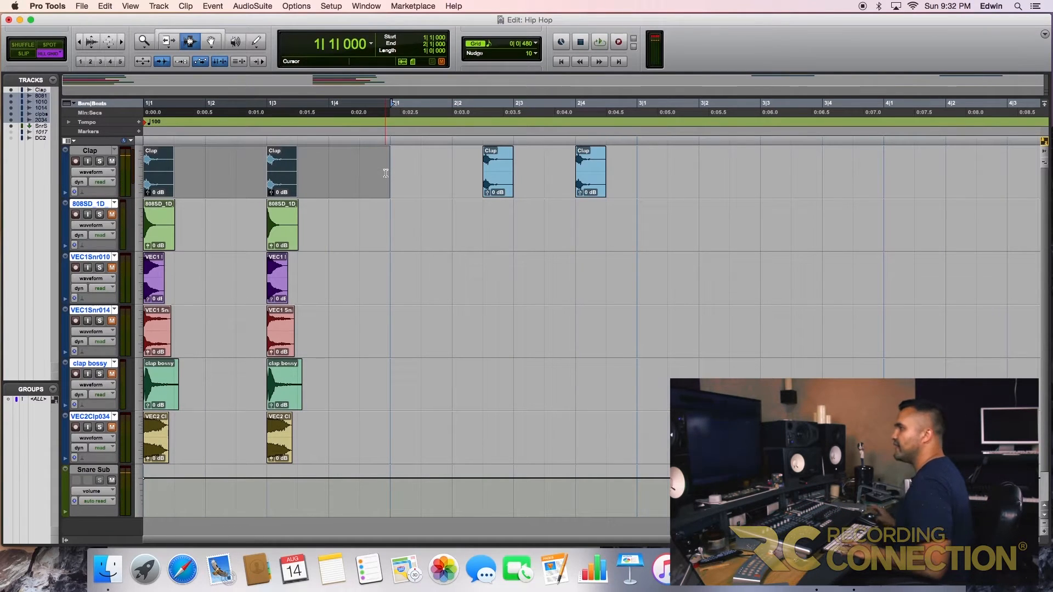
Audition the snare and clap layers one at a time using track mutes, and play them all together while viewing the mixer.
key("space")
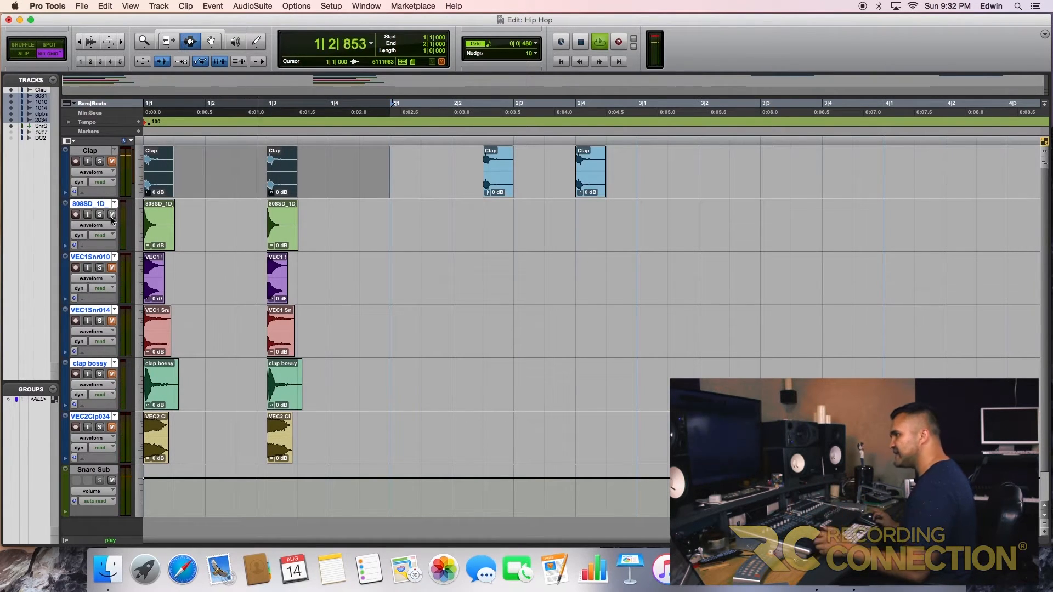
left_click(110, 268)
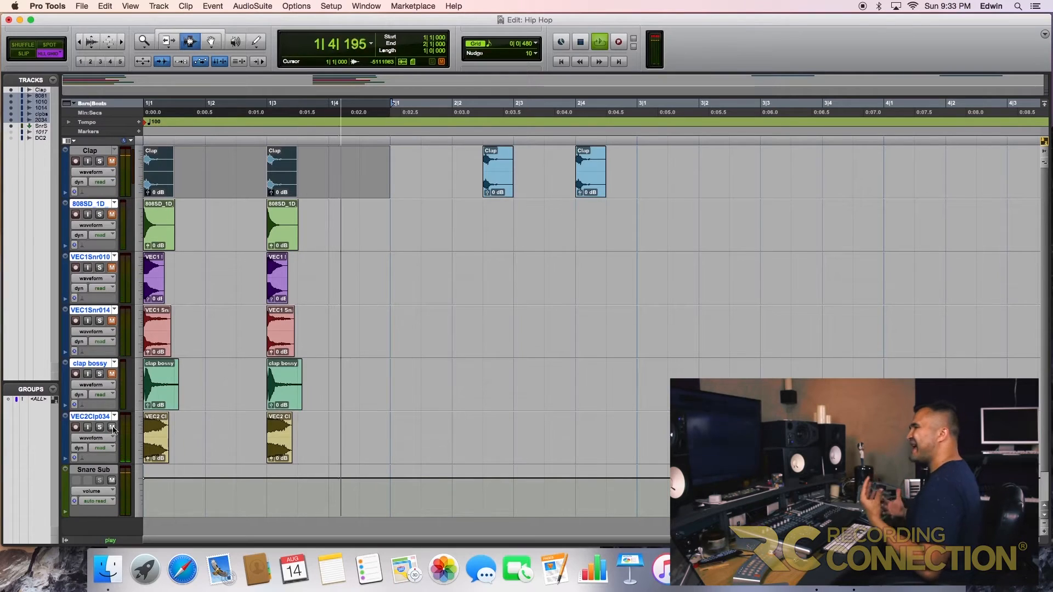
key("space")
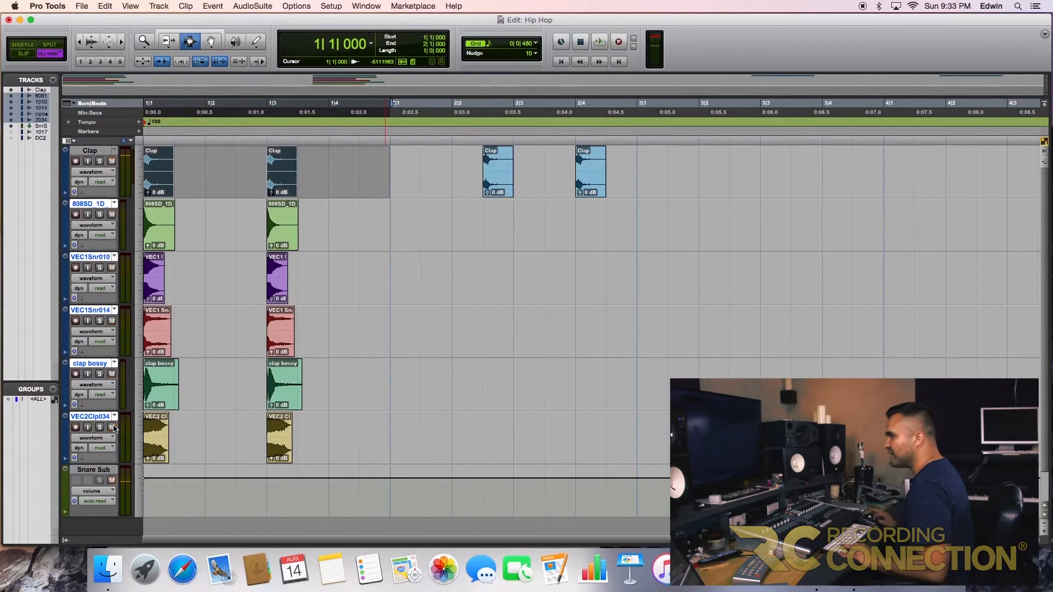
key("super+equal")
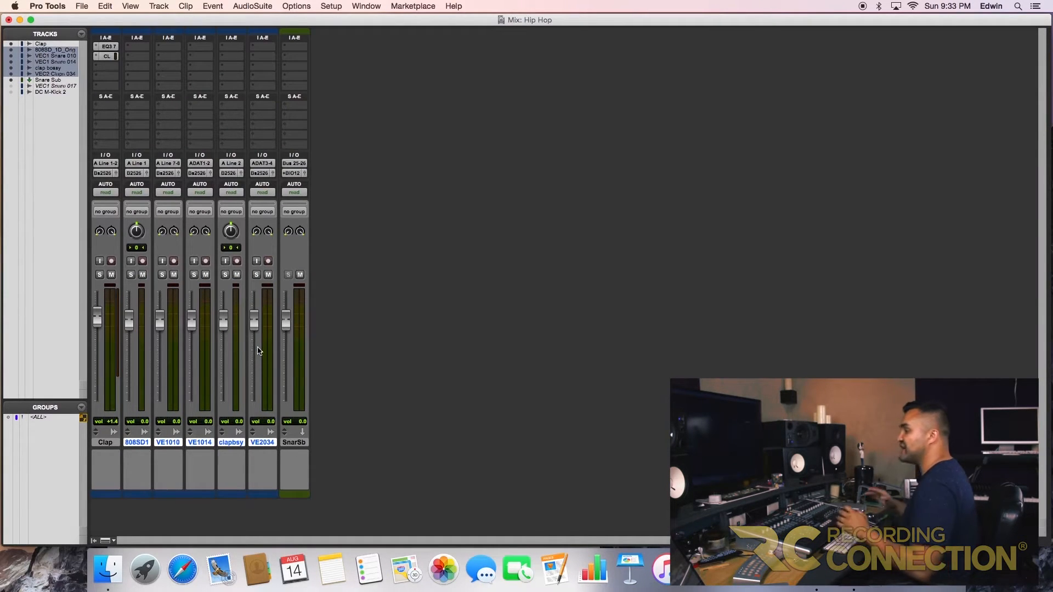
key("space")
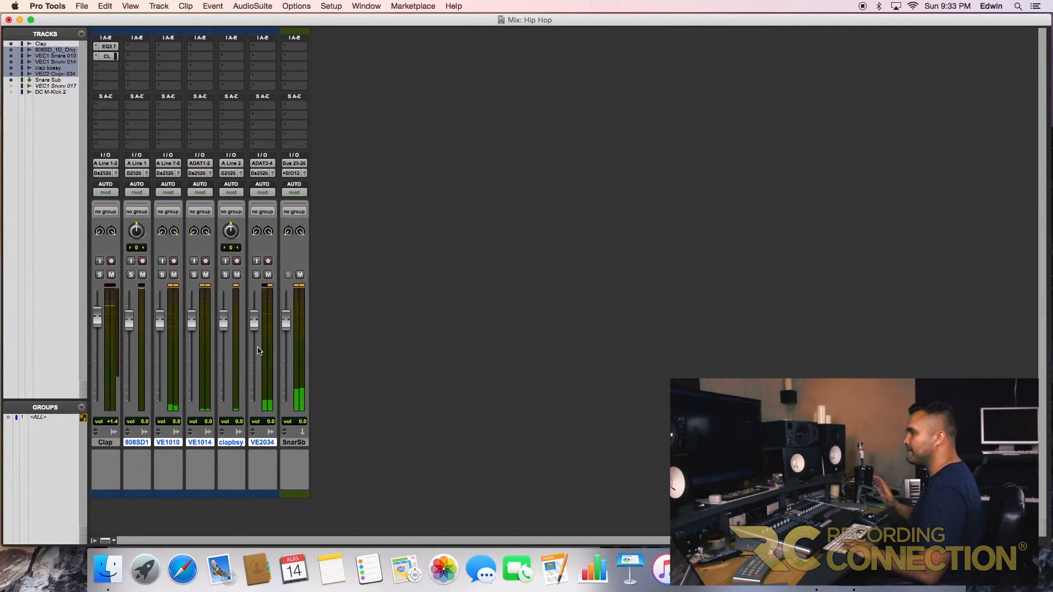
key("super+equal")
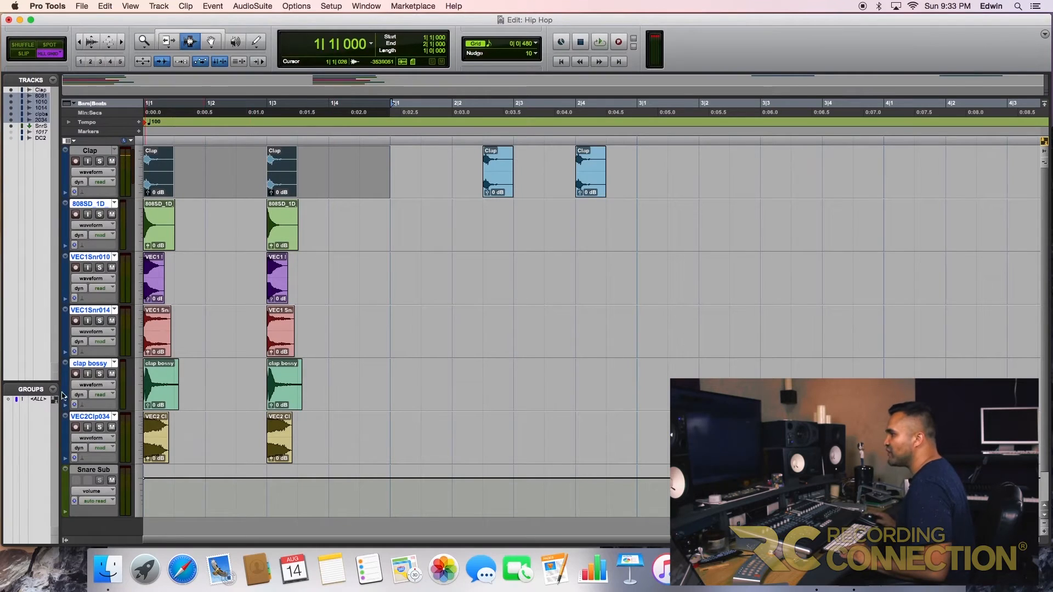
Make the DC M-Kick 2 track inactive and play back the selected bar without it.
scroll(272, 388, "down", 5)
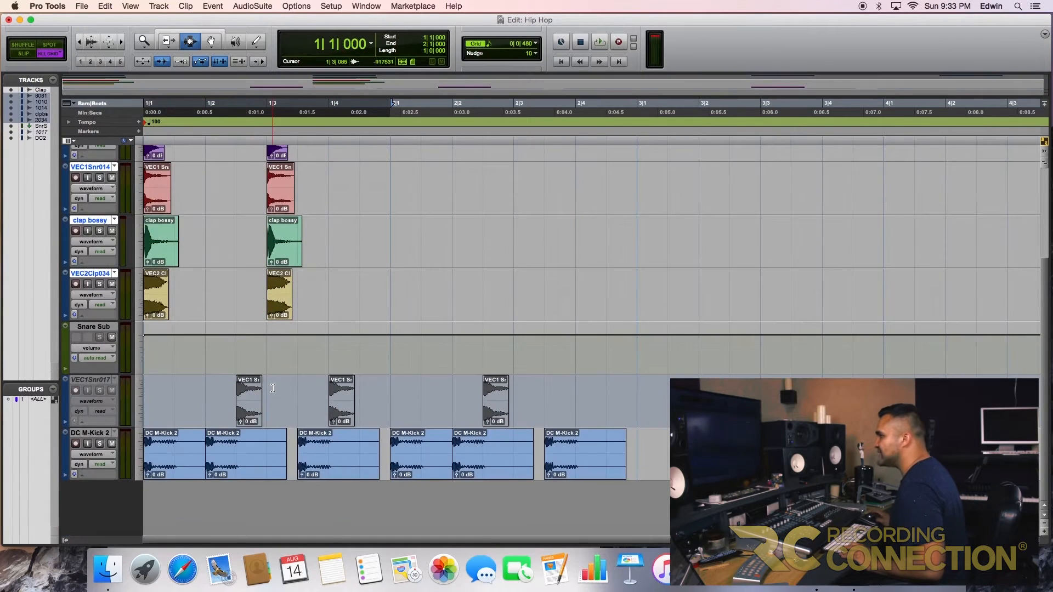
left_click(94, 432)
right_click(94, 432)
left_click(189, 357)
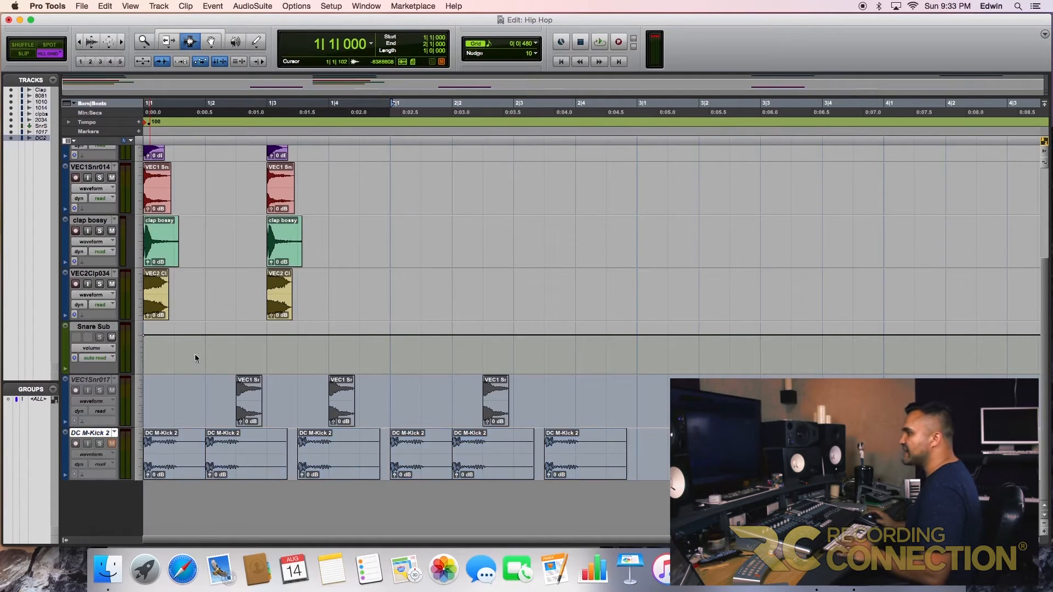
scroll(192, 357, "up", 5)
key("space")
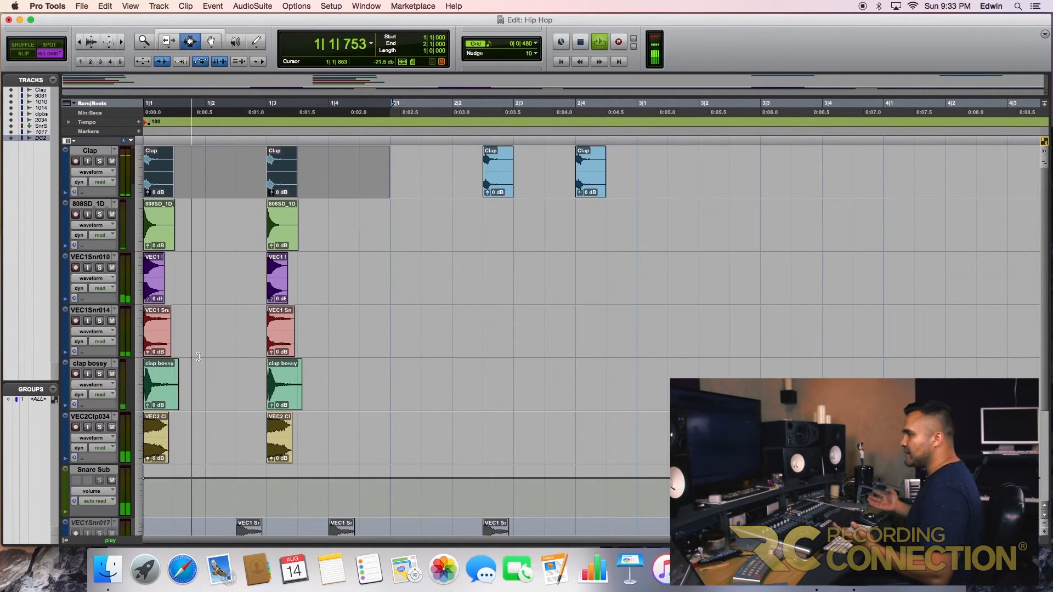
key("space")
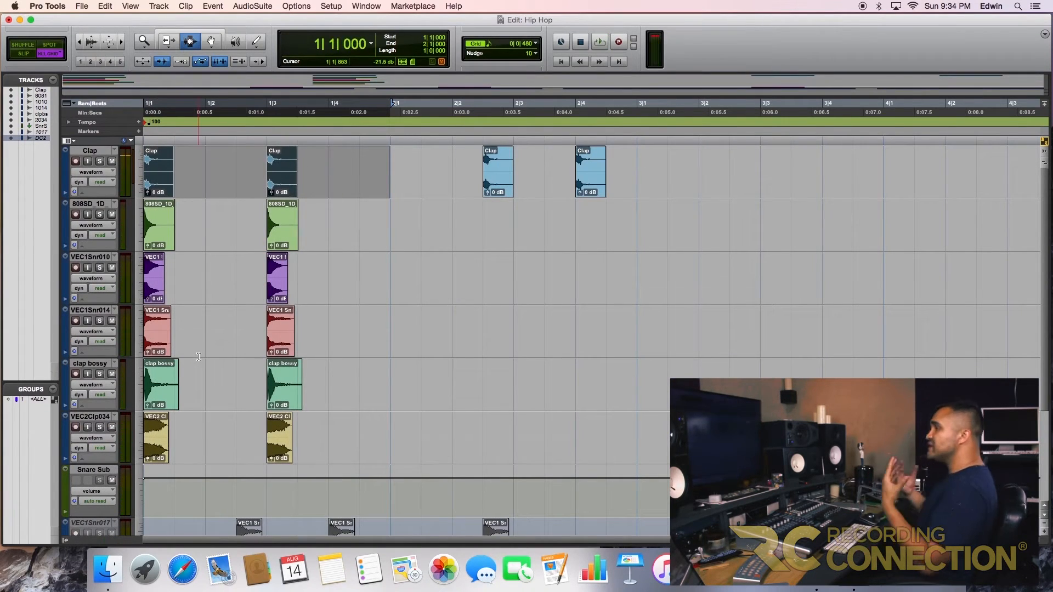
Bring all layers except Clap down to silence during playback, and balance Clap at about -7 dB against 808SD1 at +2.3 dB.
key("super+equal")
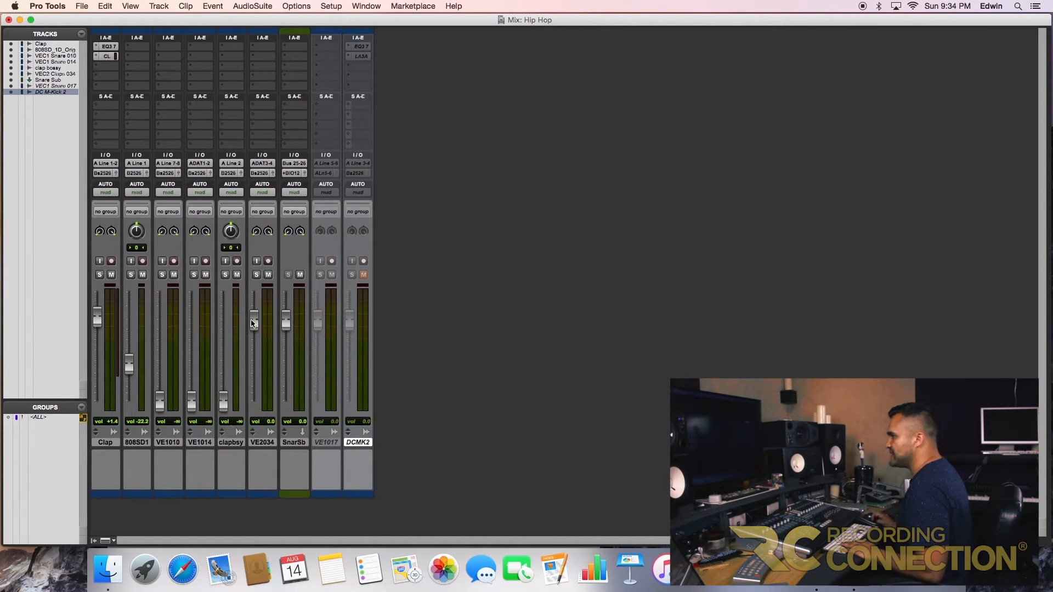
key("space")
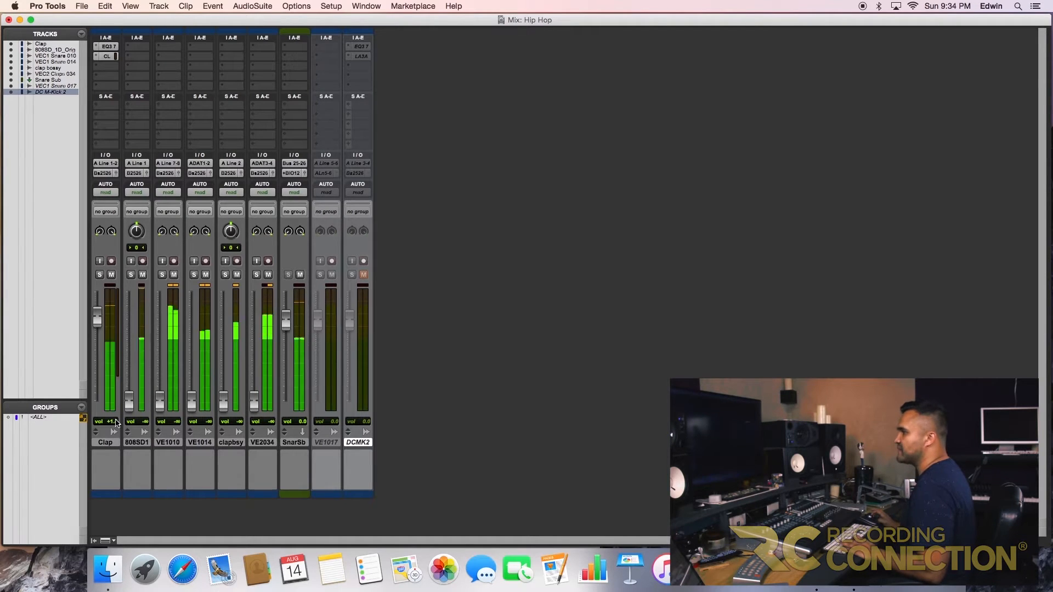
left_click_drag(97, 319, 97, 316)
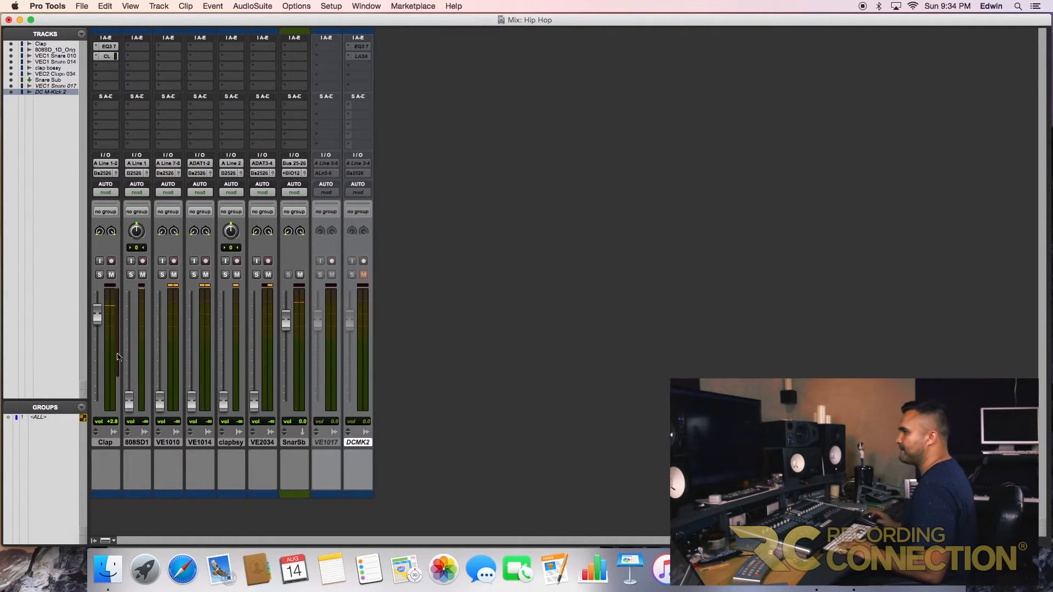
left_click_drag(131, 411, 136, 327)
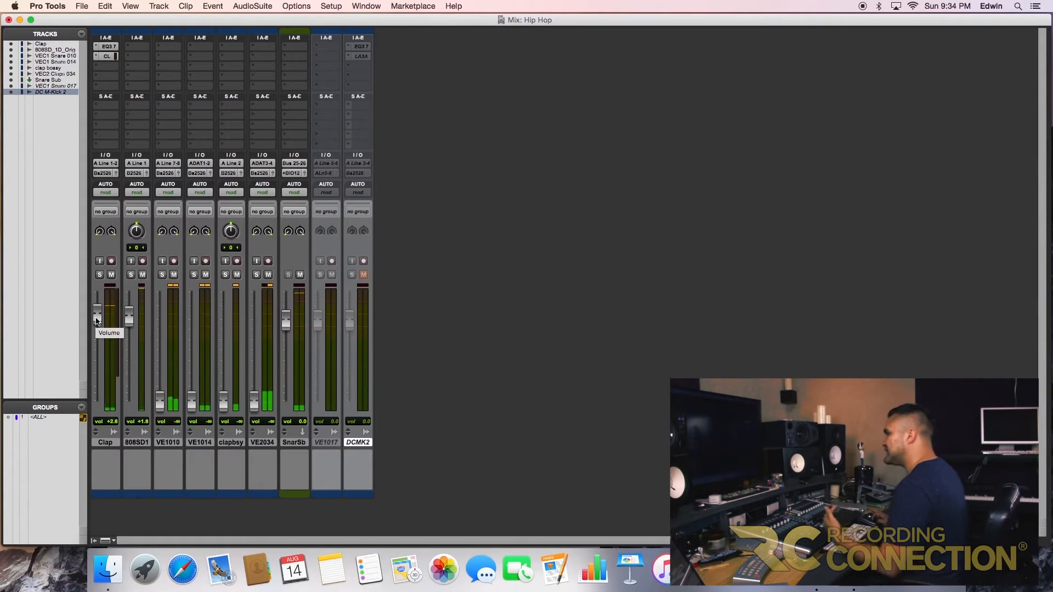
left_click_drag(97, 321, 101, 336)
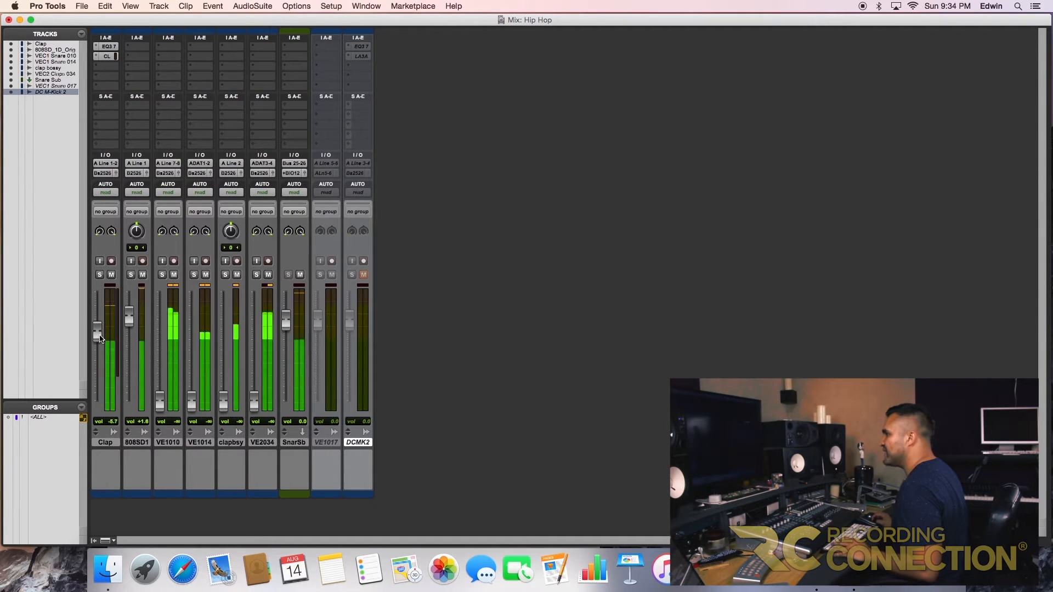
left_click_drag(129, 325, 98, 341)
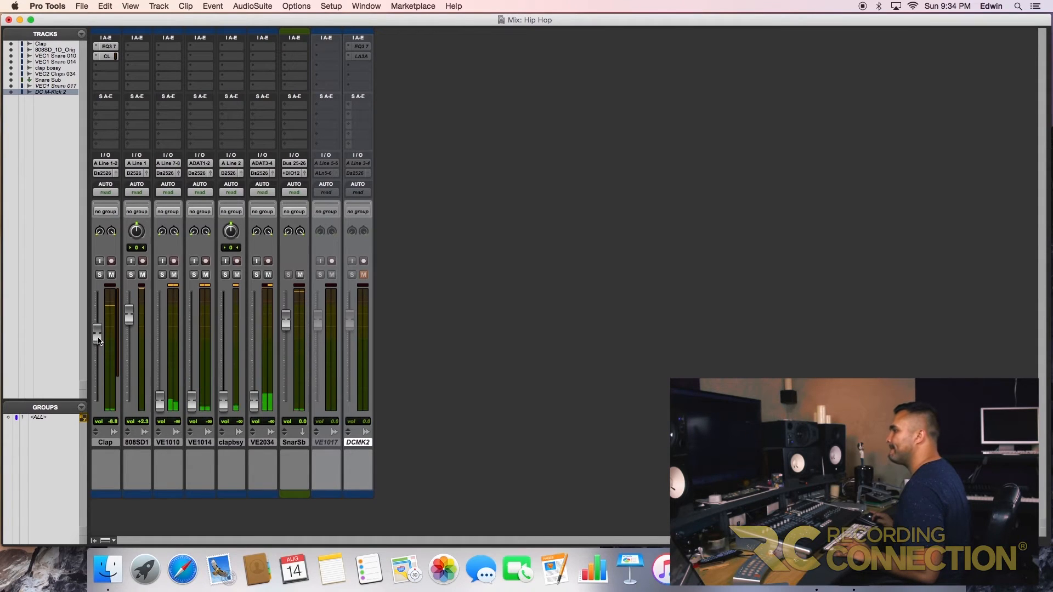
Raise the remaining layers to VE1010 -4.1 dB, VE1014 -6.8 dB, clapbsy -1.7 dB and VE2034 -5.7 dB.
left_click_drag(158, 400, 156, 396)
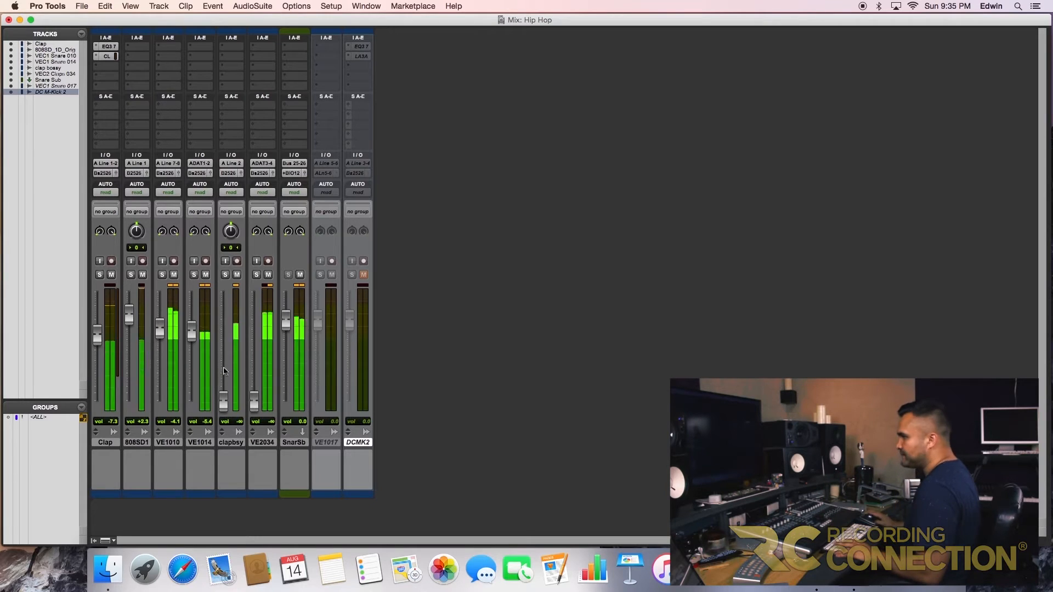
left_click_drag(224, 399, 223, 325)
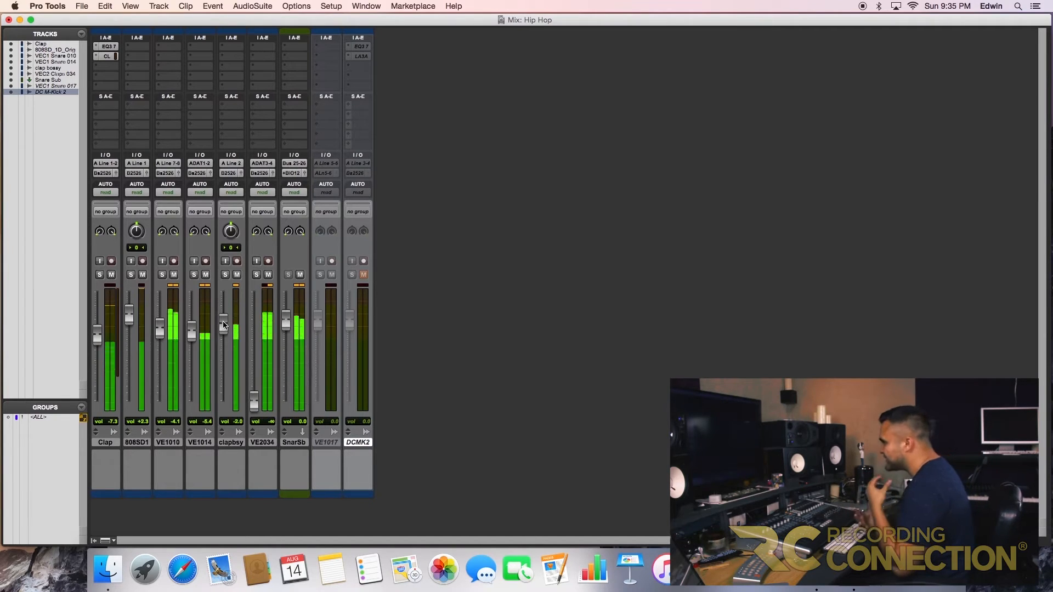
left_click_drag(195, 337, 226, 325)
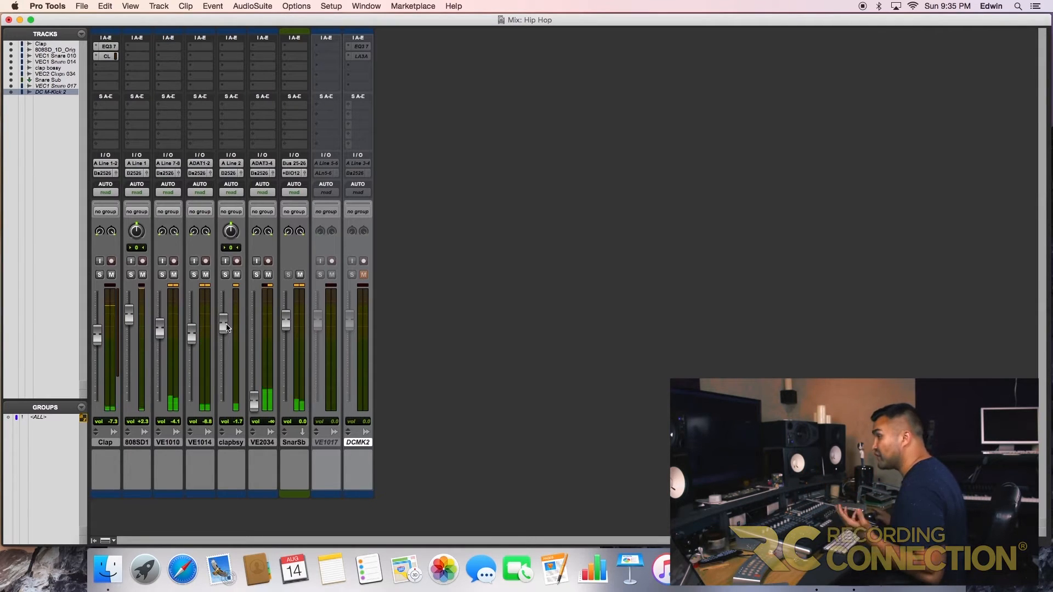
left_click_drag(253, 400, 254, 395)
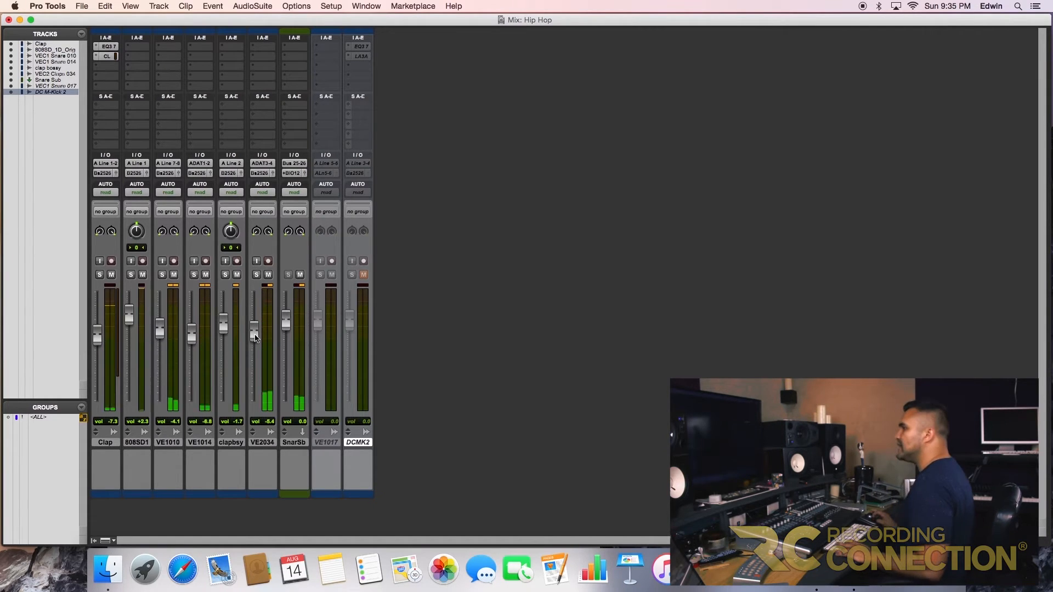
left_click_drag(257, 333, 257, 335)
Compare the clapbsy and VE2034 claps by soloing each alone and both together, leaving only VE2034 soloed.
left_click(256, 275)
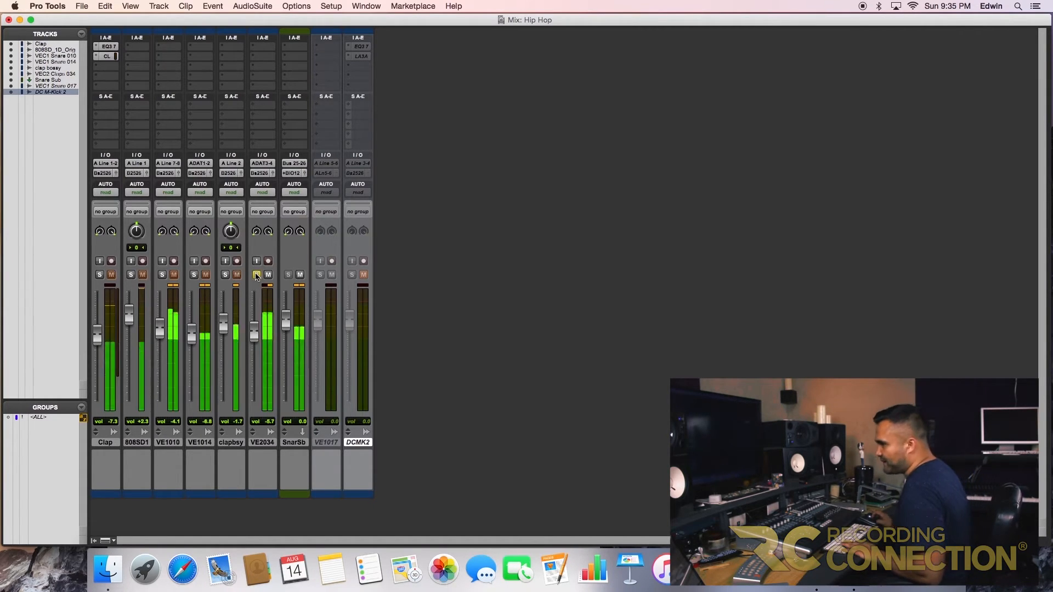
left_click(256, 274)
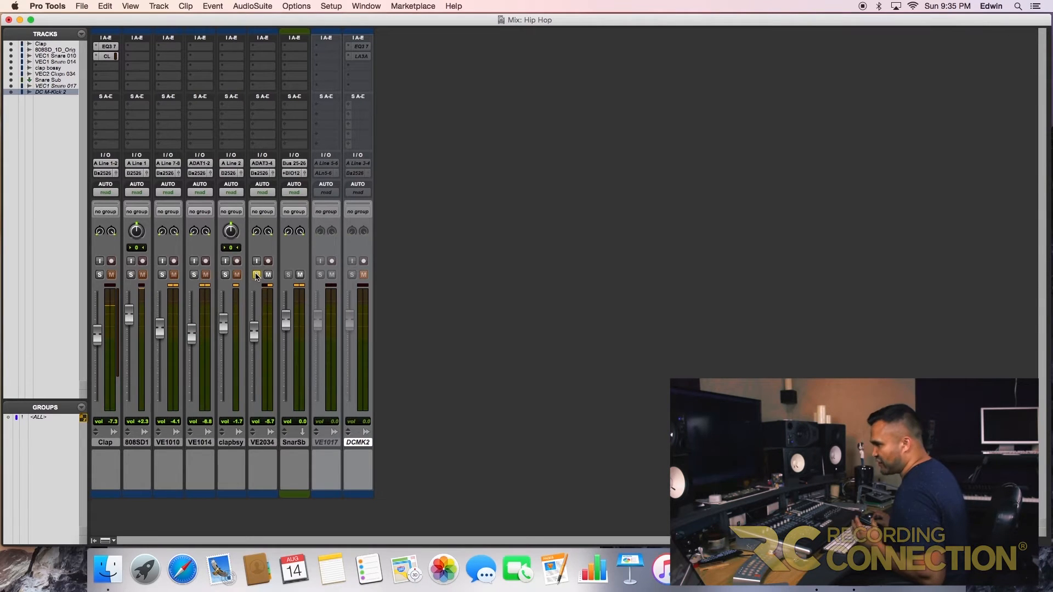
left_click(226, 276)
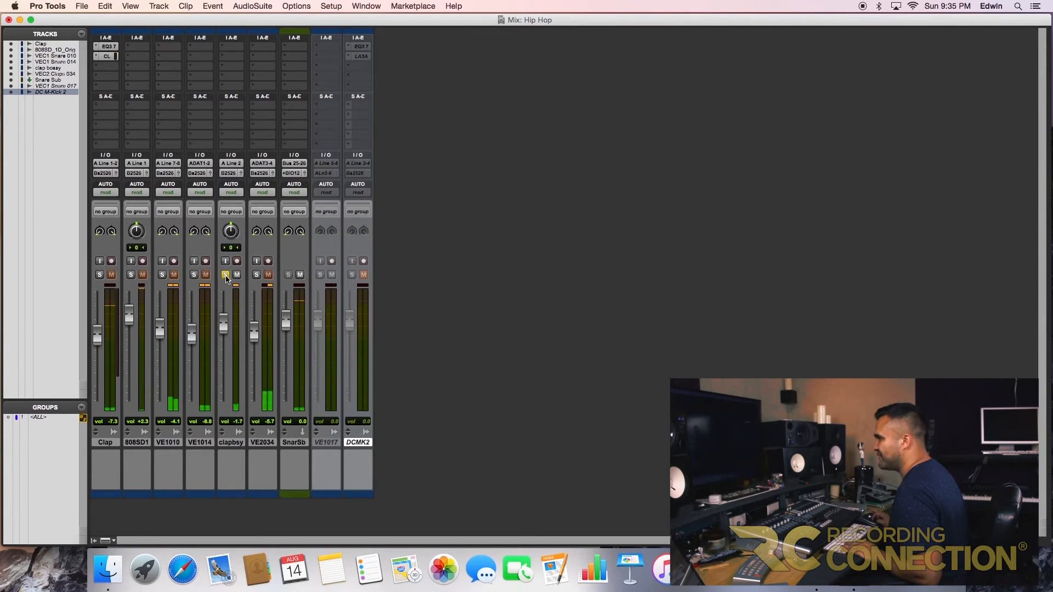
left_click(226, 276)
left_click(257, 275)
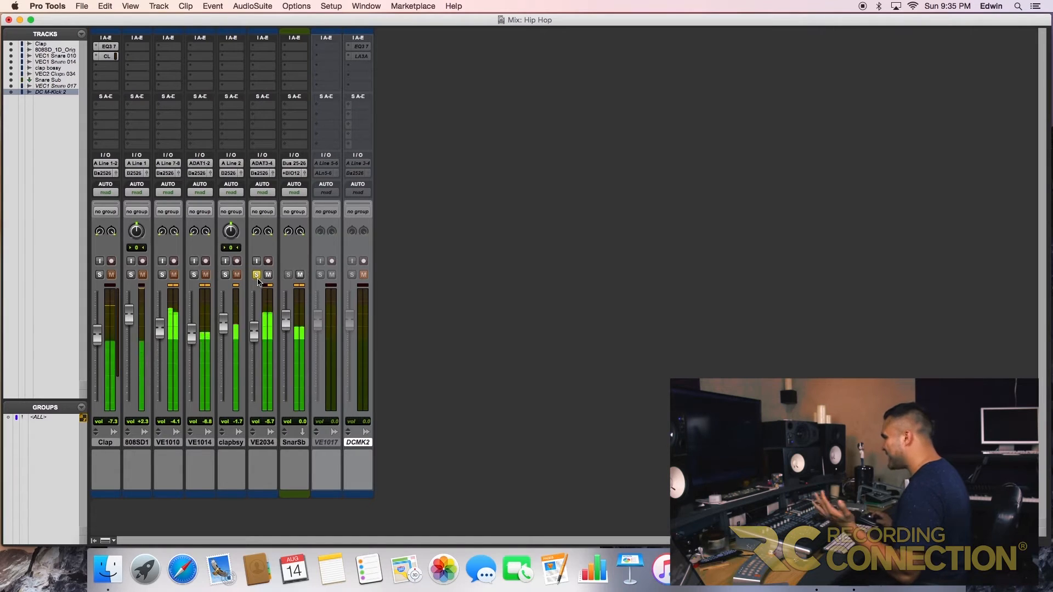
left_click(225, 275)
left_click(256, 276)
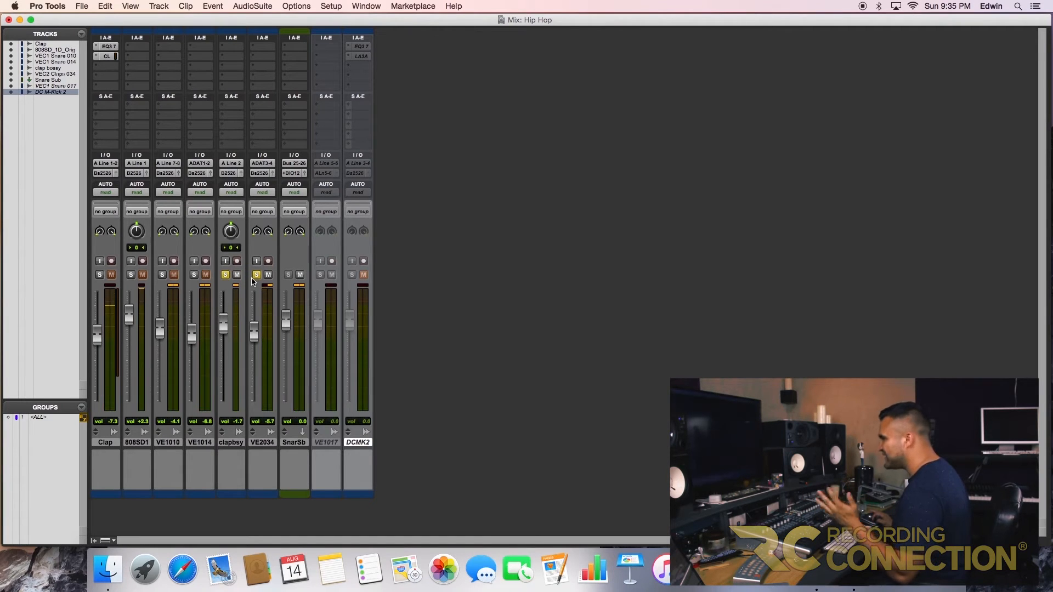
left_click(226, 275)
left_click(256, 275)
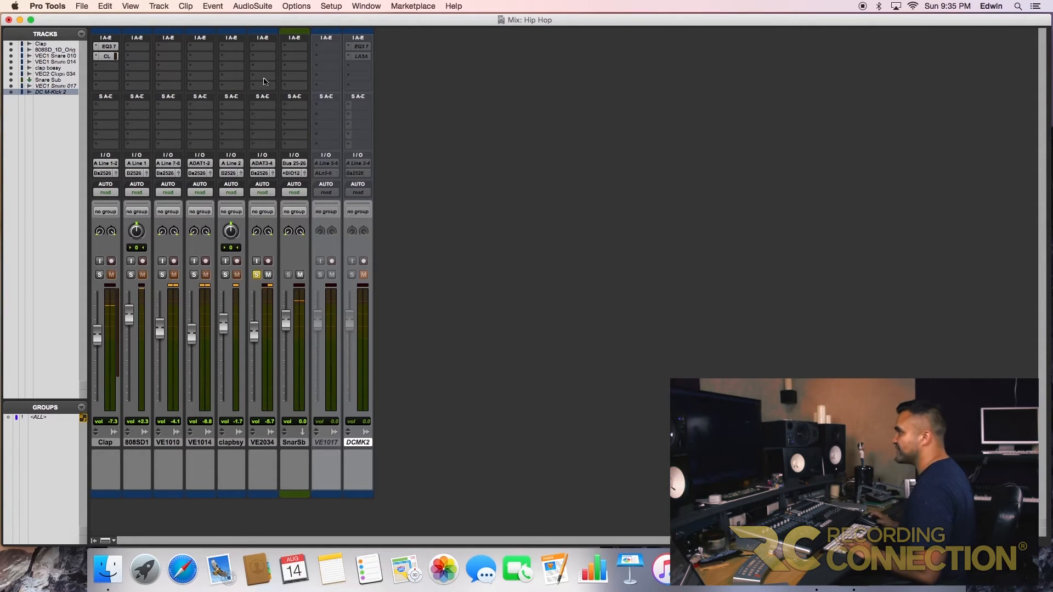
Insert a stereo EQ3 1-Band multichannel plug-in in the first insert slot of the VE2034 track.
left_click(262, 46)
mouse_move(285, 70)
mouse_move(384, 71)
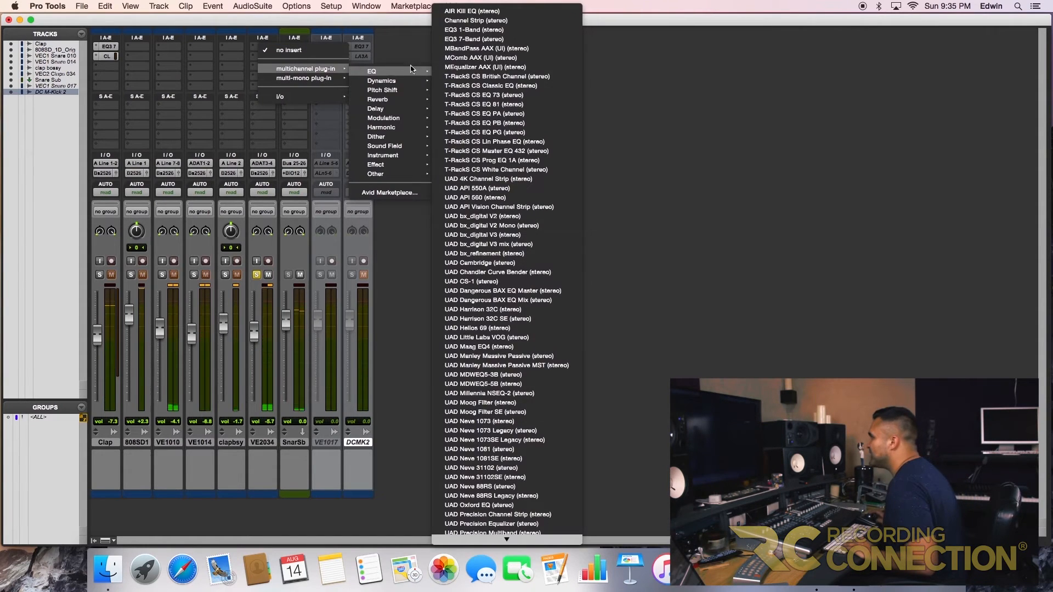
left_click(491, 30)
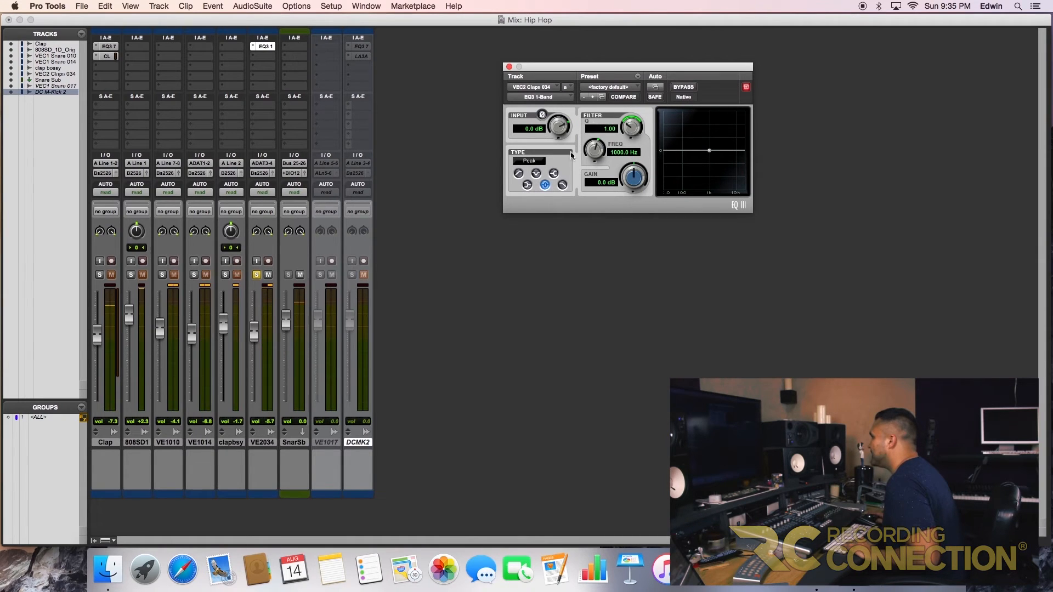
Set the VE2034 track's EQ to a low-pass filter with a 12 dB/oct slope and a 1.30 kHz cutoff.
left_click(562, 185)
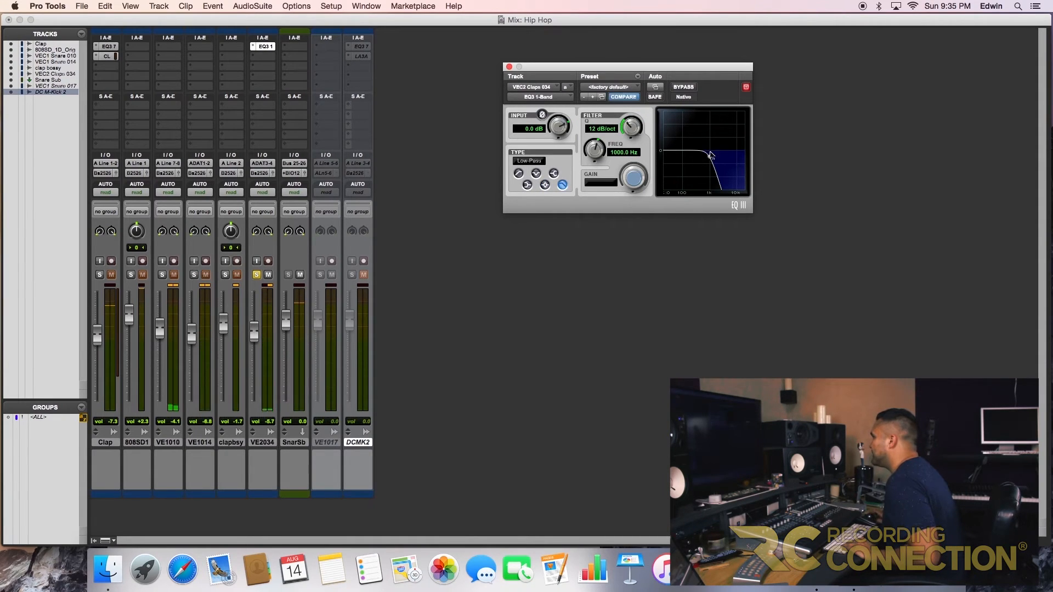
left_click_drag(712, 165, 707, 165)
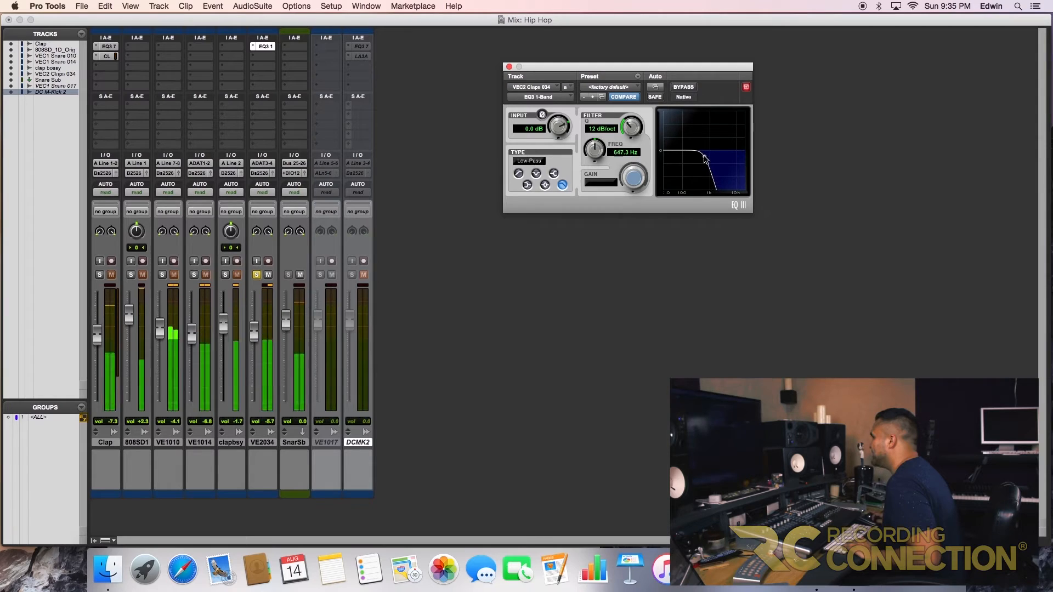
left_click_drag(641, 116, 642, 96)
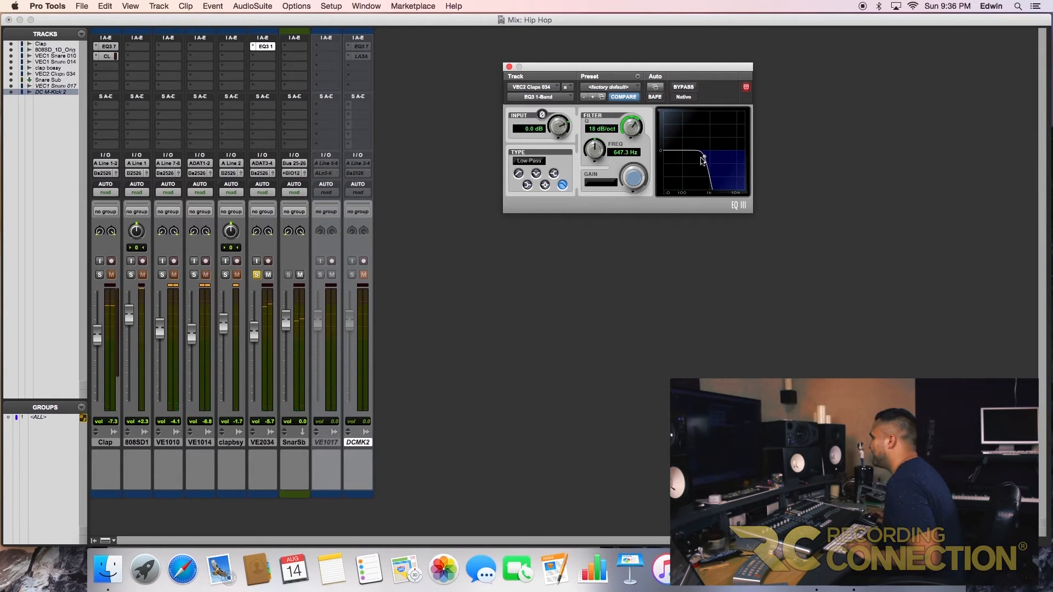
left_click_drag(704, 158, 712, 157)
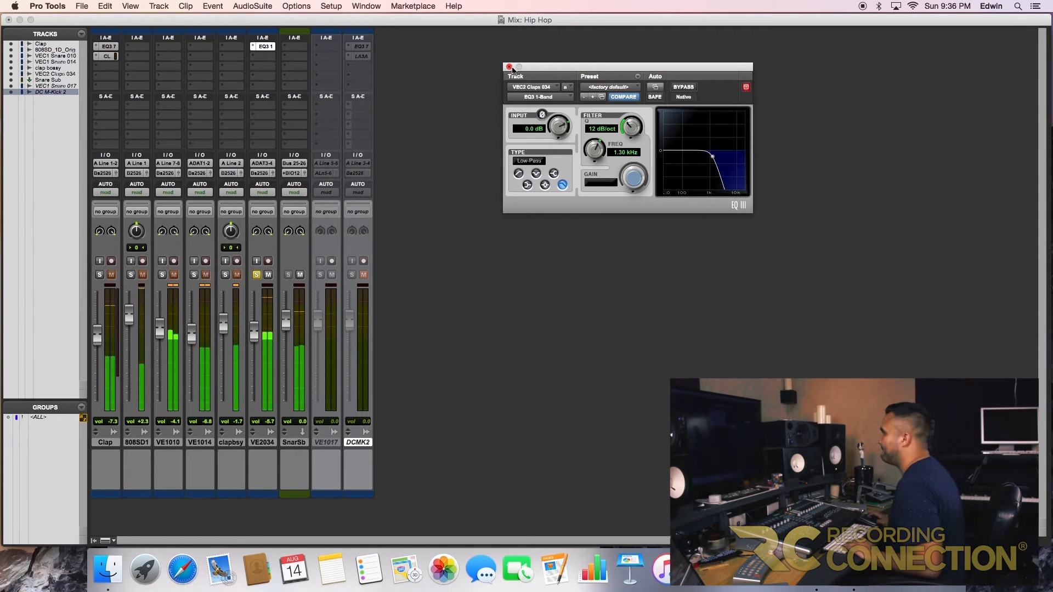
Compare the VE2034 clap with its EQ bypassed and active, close the plug-in and unsolo the track.
left_click(680, 88)
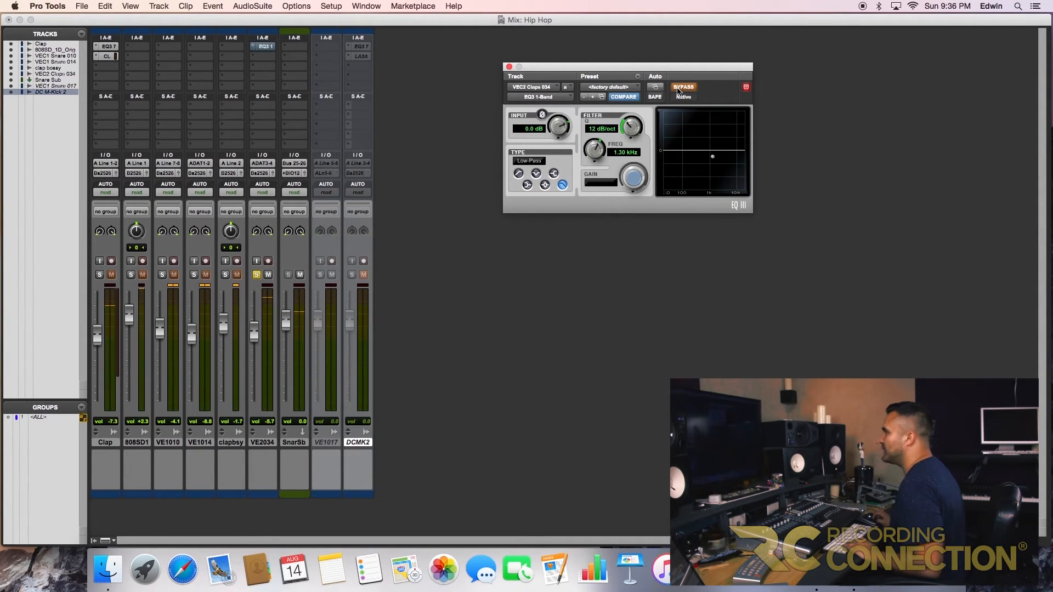
left_click(680, 87)
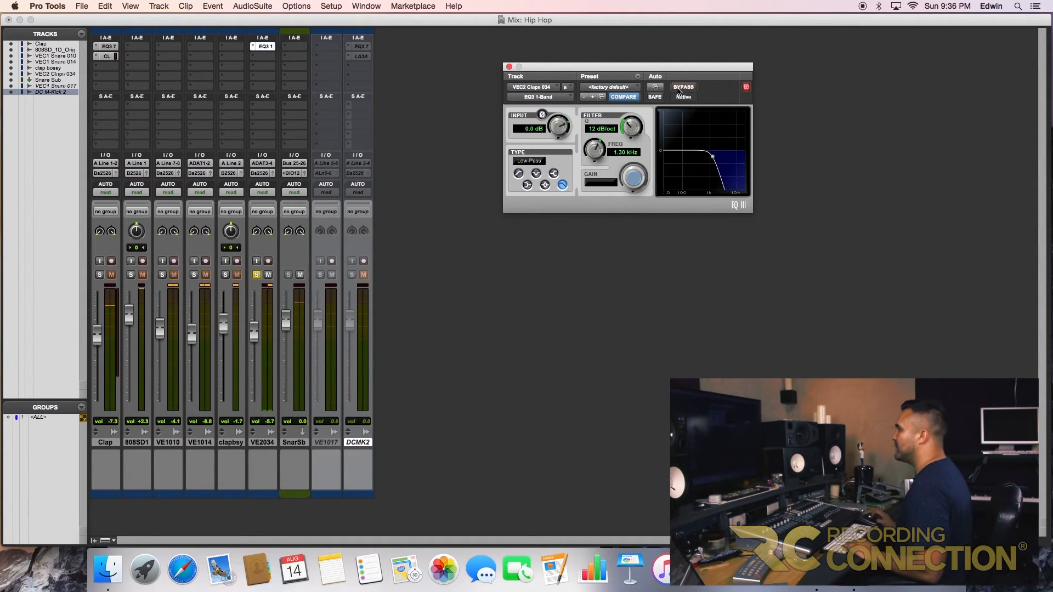
left_click(508, 66)
left_click(256, 273)
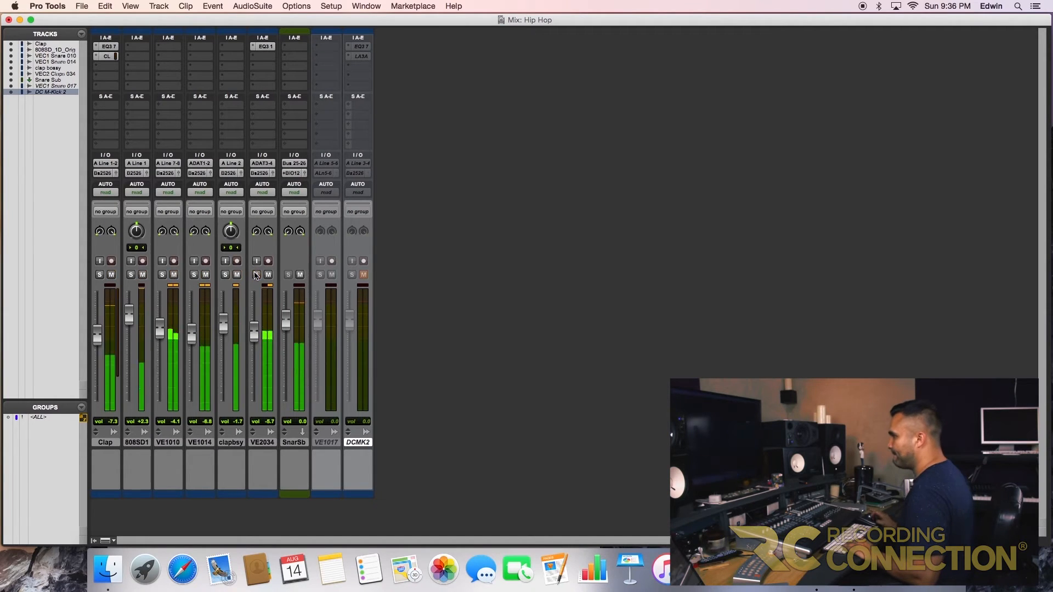
Rebalance the layers to Clap -3.8, 808SD1 -2.7, VE1010 -2.7, VE1014 -3.8, clapbsy -0.9 and VE2034 -2.0 dB.
mouse_move(254, 330)
left_mouse_down()
mouse_move(223, 345)
mouse_move(254, 329)
left_mouse_up()
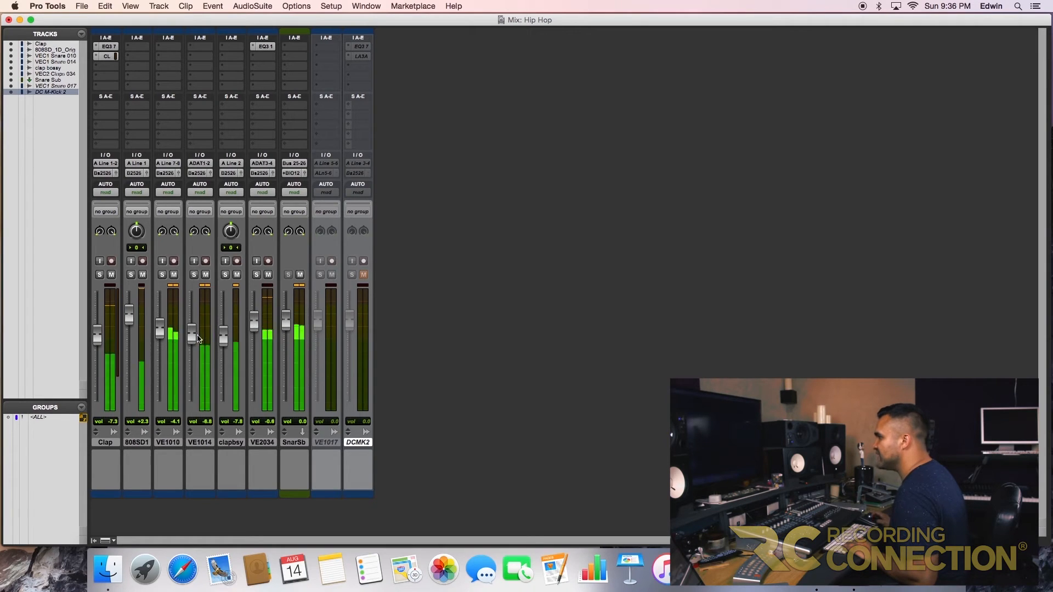
left_click_drag(224, 337, 224, 332)
left_click_drag(101, 342, 101, 334)
left_click_drag(160, 346, 254, 332)
mouse_move(160, 351)
left_mouse_down()
mouse_move(162, 321)
mouse_move(130, 335)
mouse_move(160, 316)
mouse_move(130, 324)
mouse_move(162, 336)
left_mouse_up()
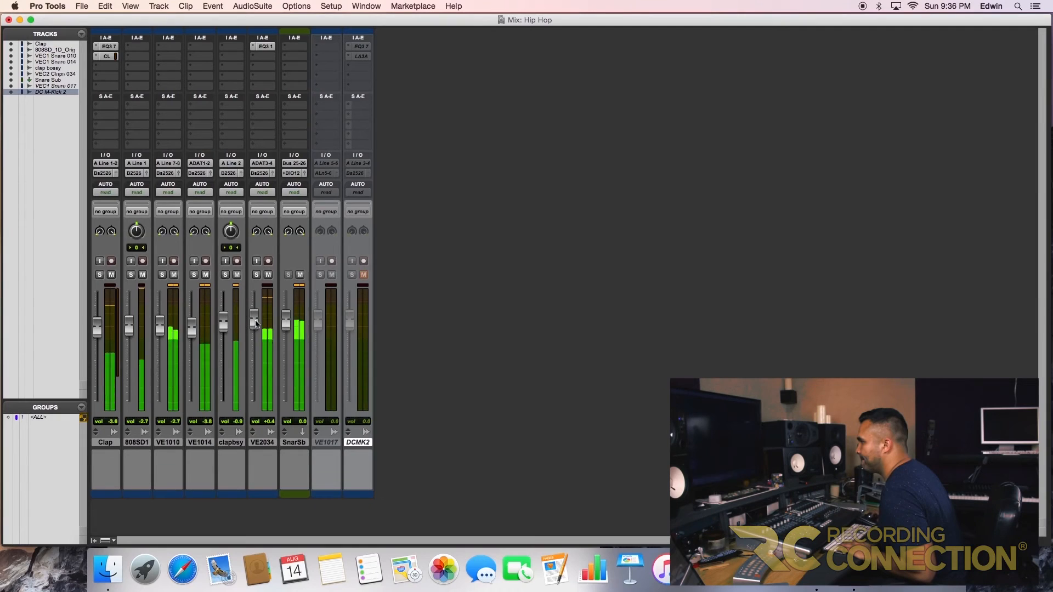
left_click_drag(255, 324, 255, 329)
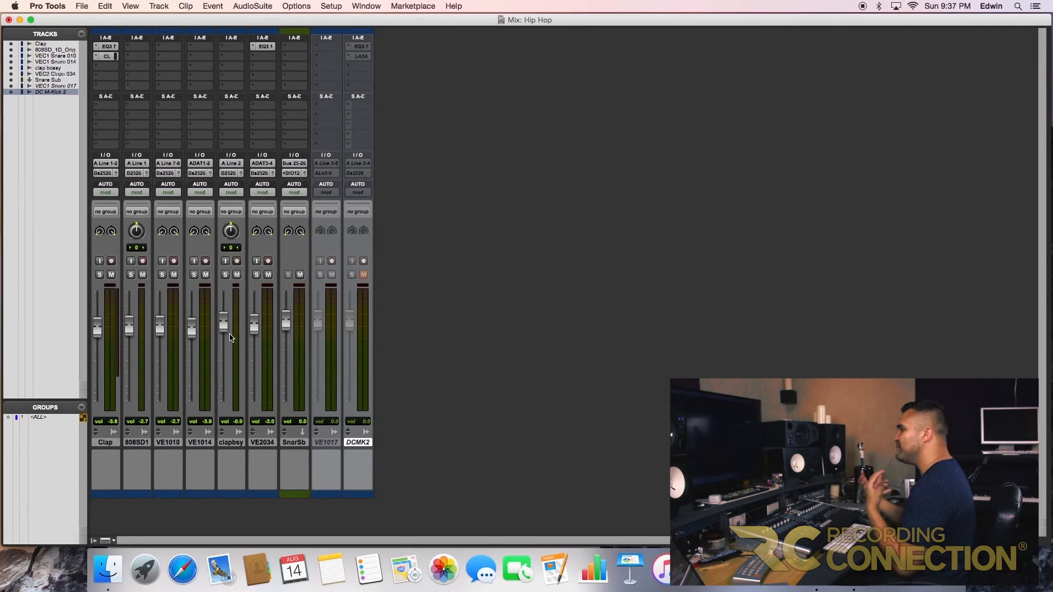
Create one stereo audio track named Snare Final and place it just before the Snare Sub track.
left_click(295, 443)
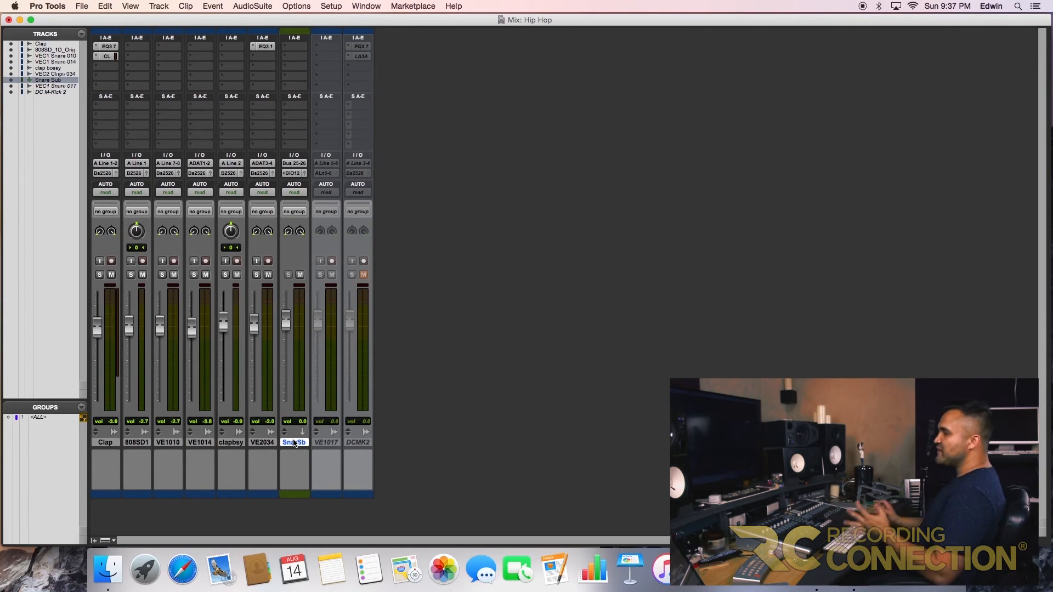
key("super+shift+n")
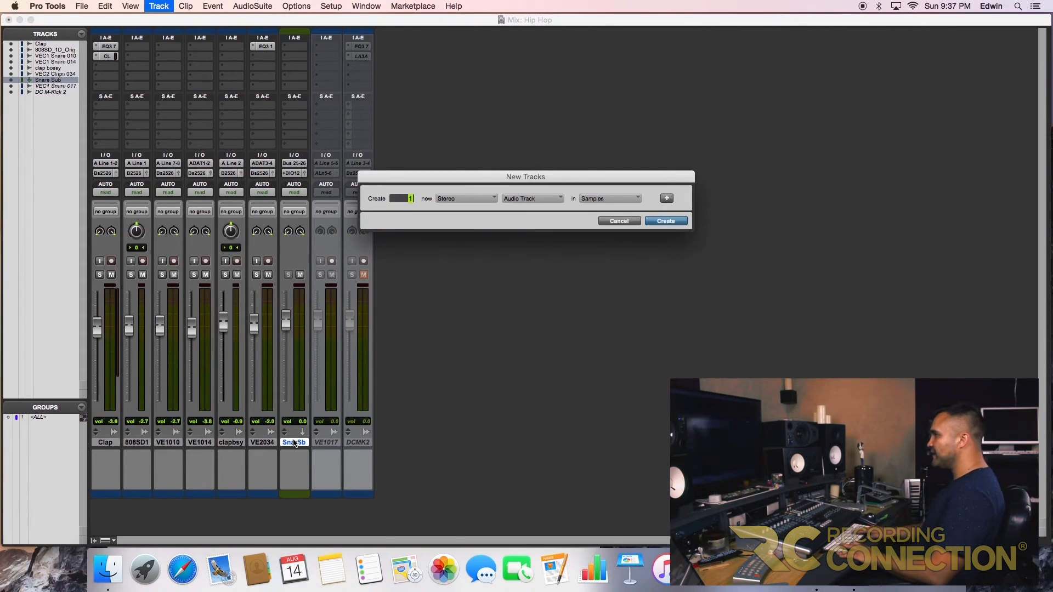
key("Return")
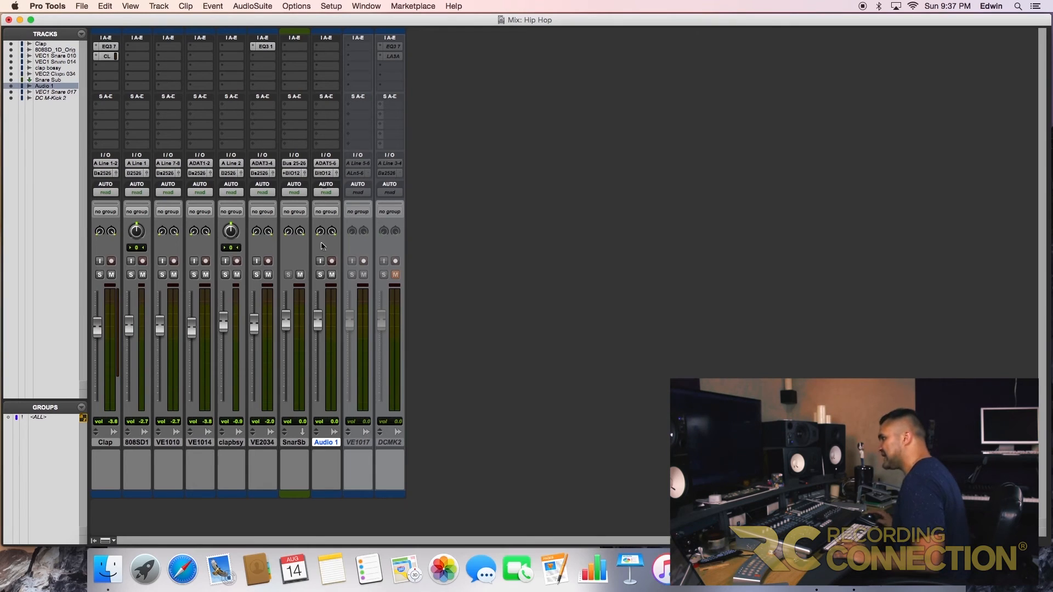
double_click(326, 442)
type("Snare Final")
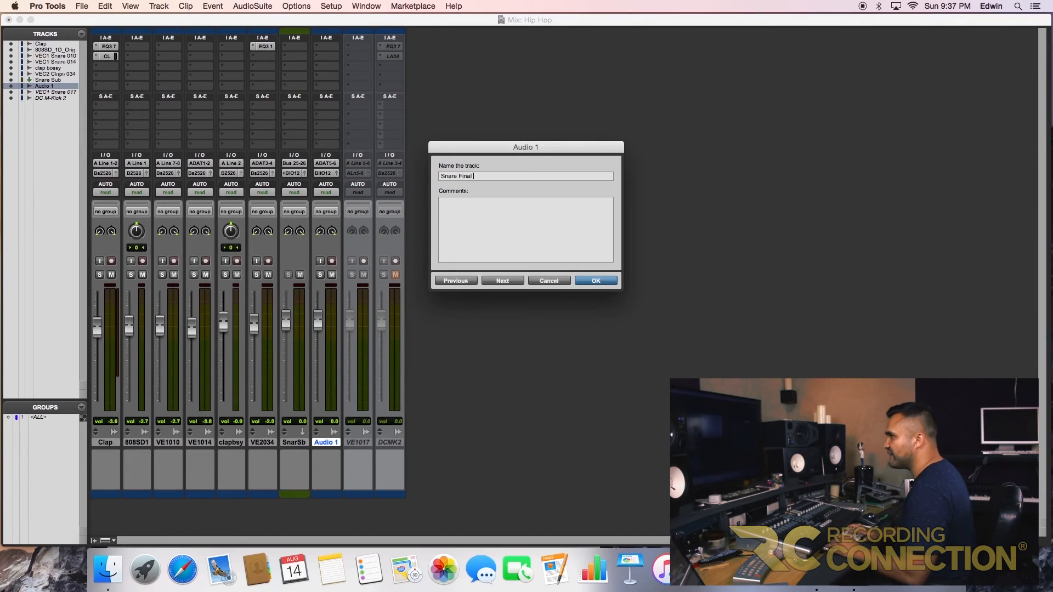
key("Return")
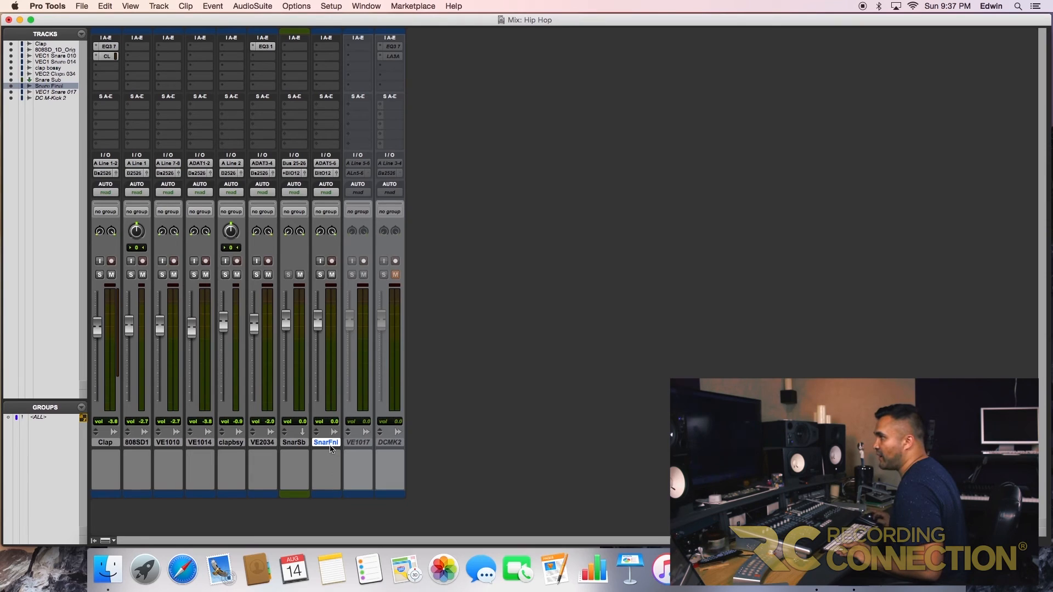
left_click_drag(329, 445, 295, 446)
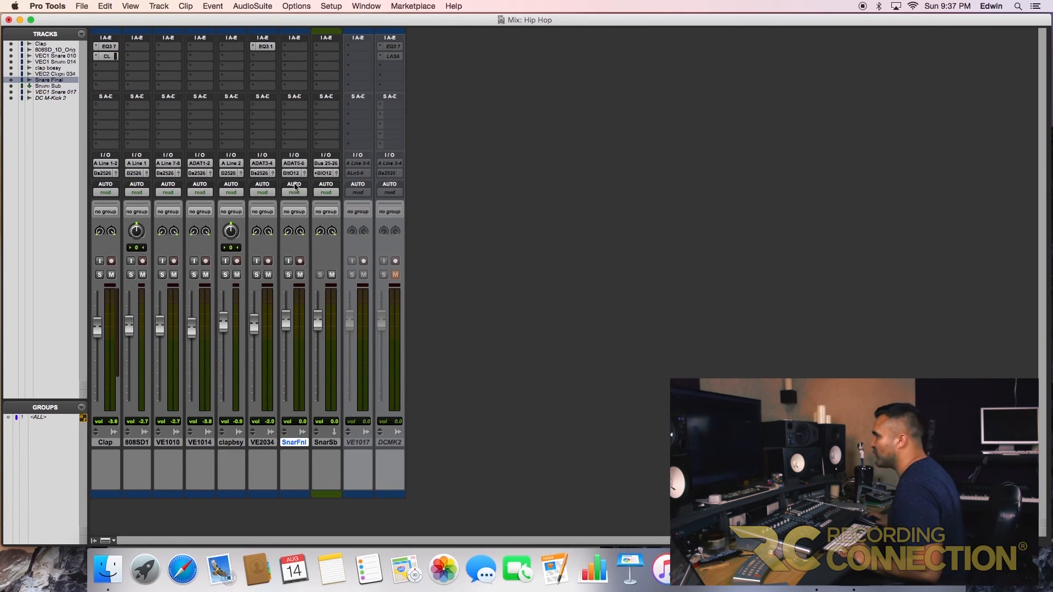
Route the Snare Final track's output to the Snare Sub track and set its input to Bus 27-28.
left_click(289, 173)
mouse_move(308, 202)
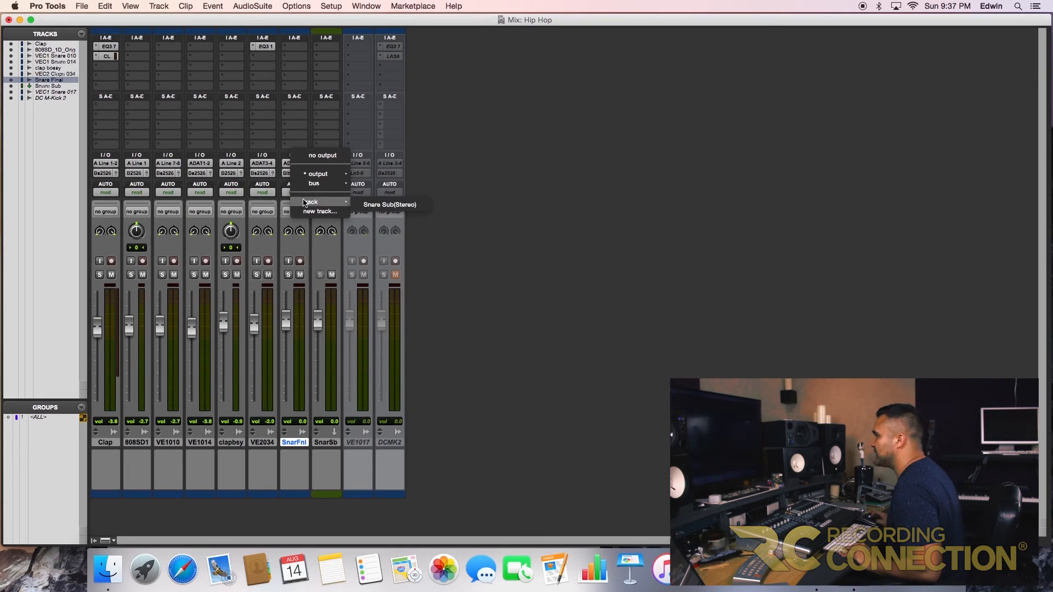
left_click(376, 206)
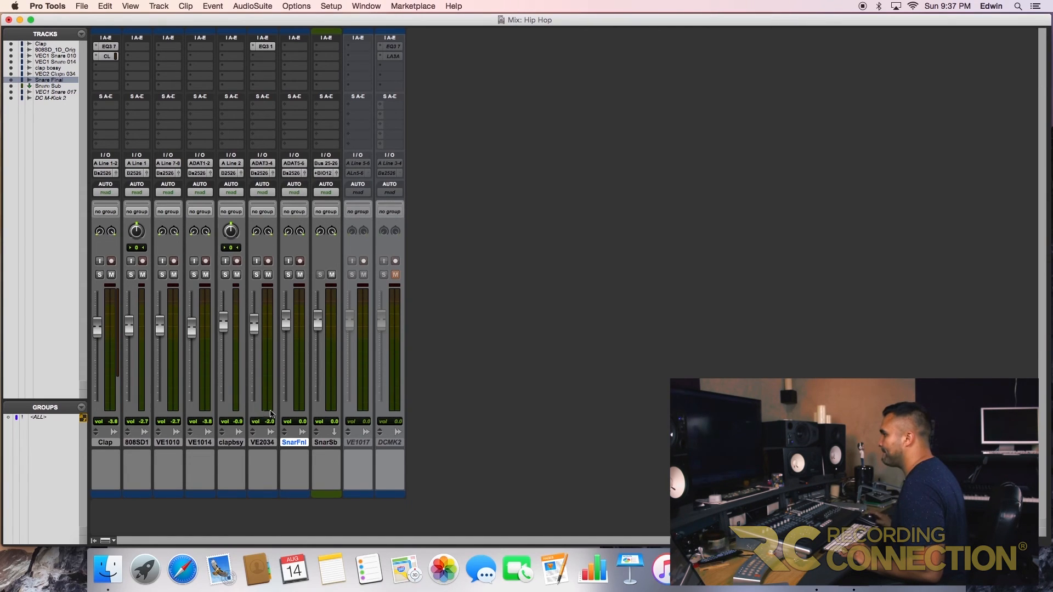
left_click(301, 164)
mouse_move(329, 174)
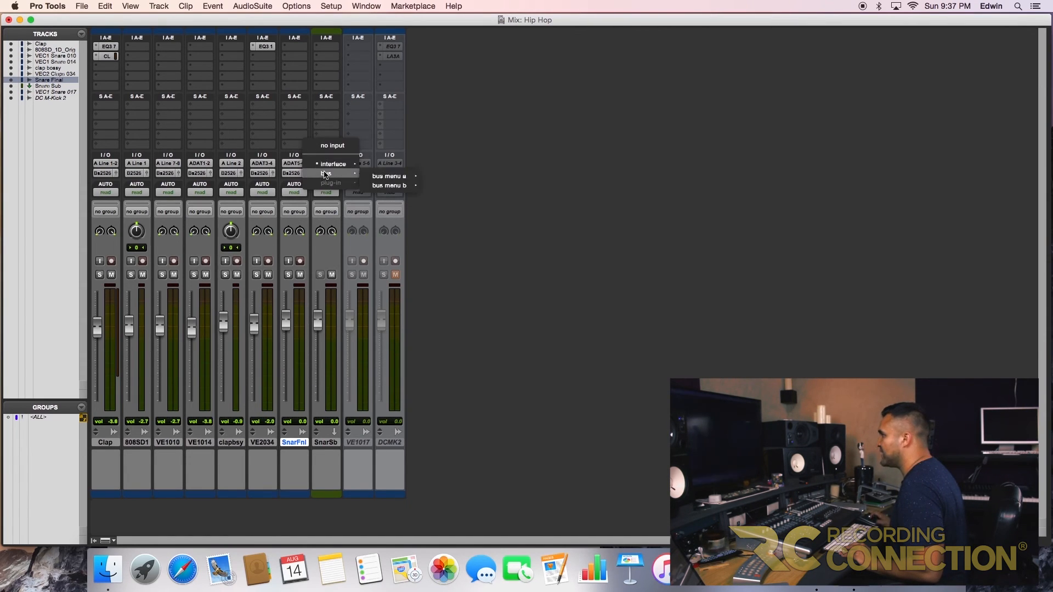
mouse_move(389, 176)
left_click(453, 150)
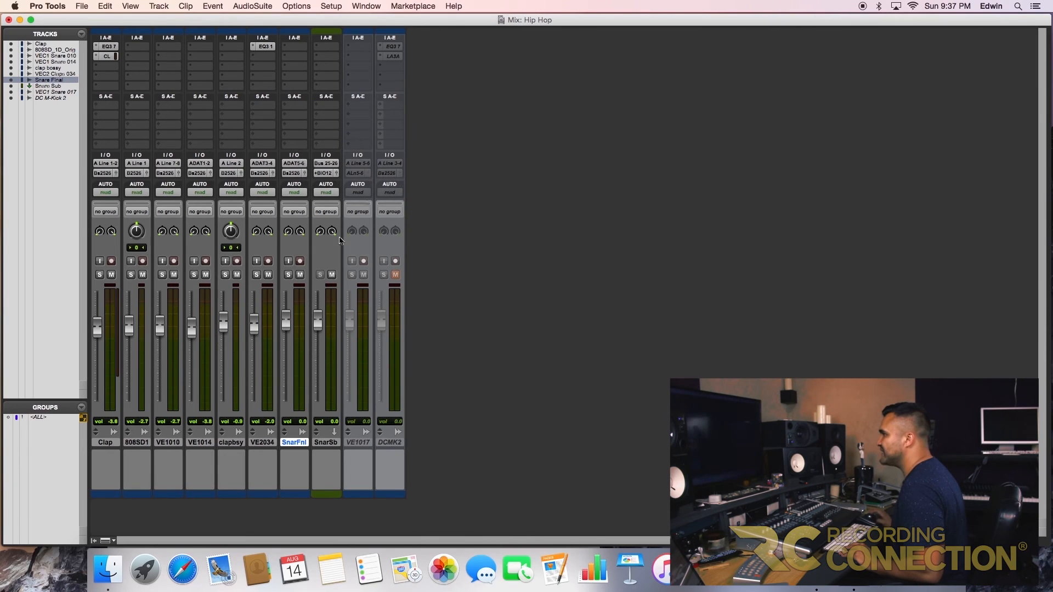
Route the outputs of all six layer tracks, from Clap to VE2034, to the Snare Final track.
left_click(262, 442)
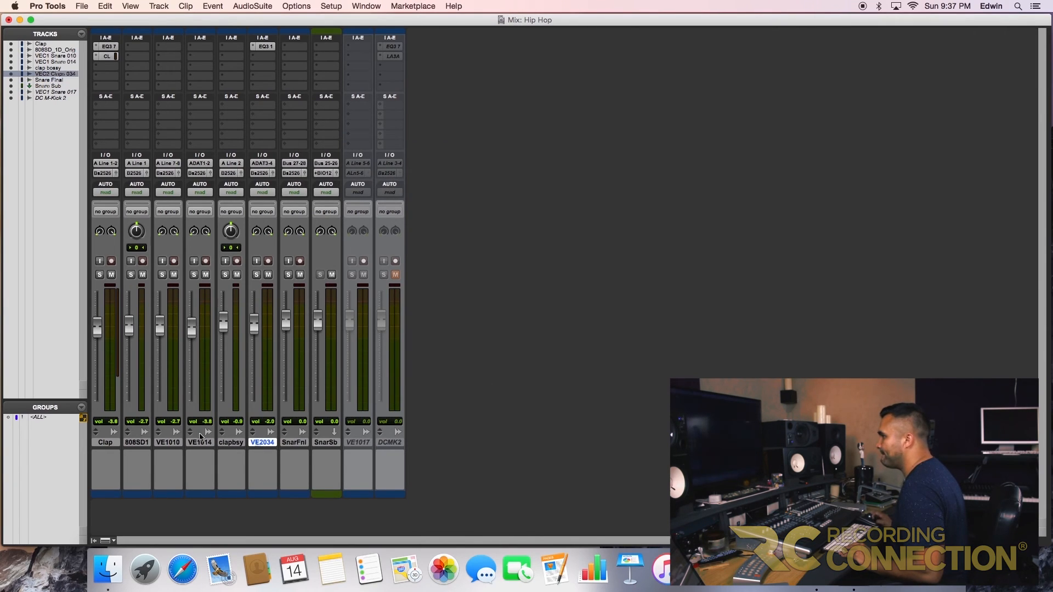
left_click(105, 442, "shift")
left_click(136, 174)
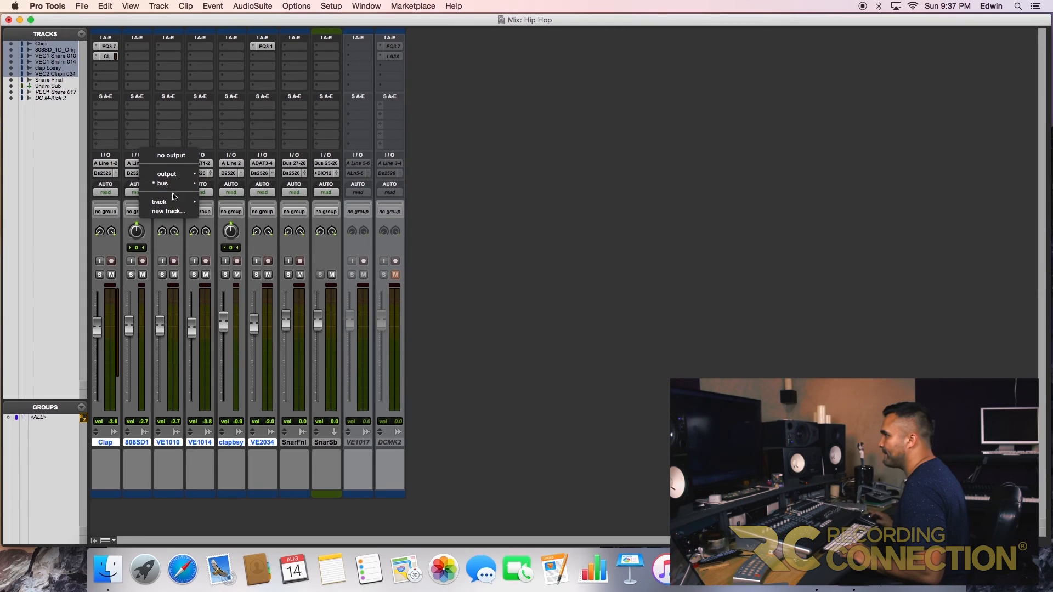
mouse_move(170, 202)
left_click(241, 202)
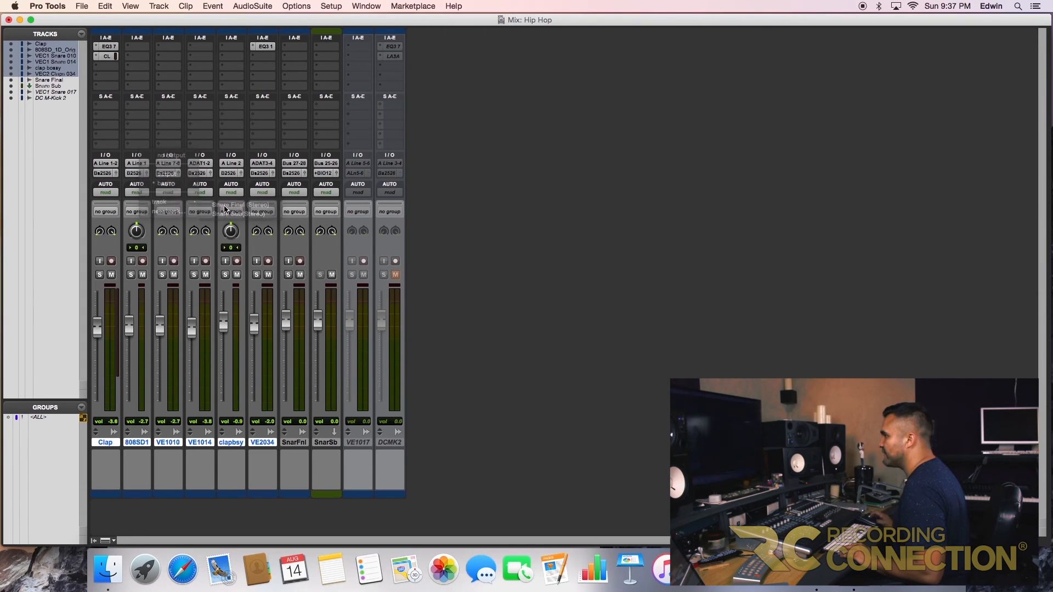
Record-arm Snare Final with input monitoring on and record the layered snares onto it from the session start.
left_click(299, 261)
left_click(288, 261)
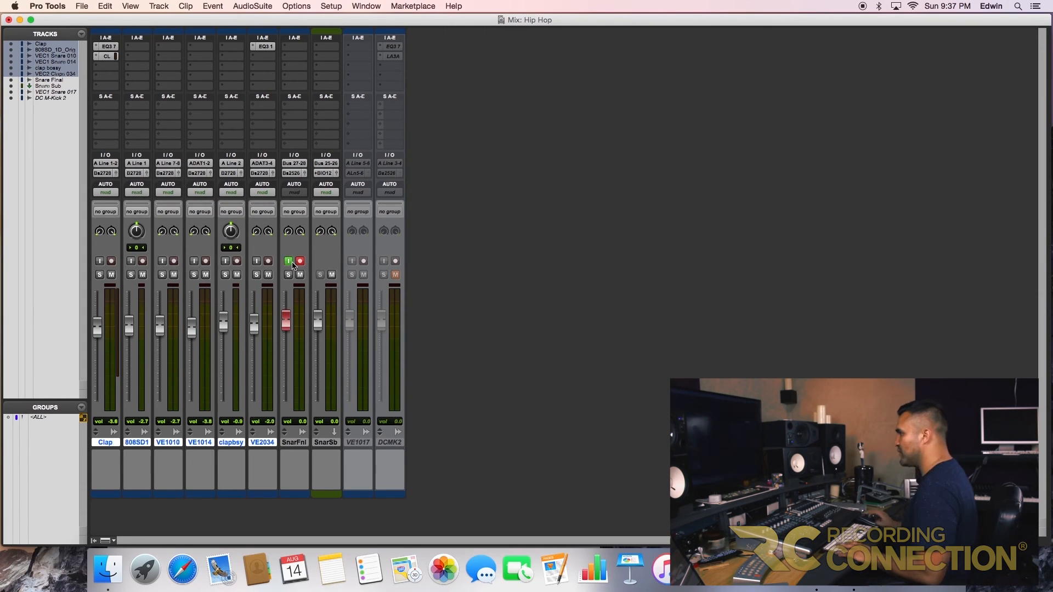
key("super+equal")
key("Return")
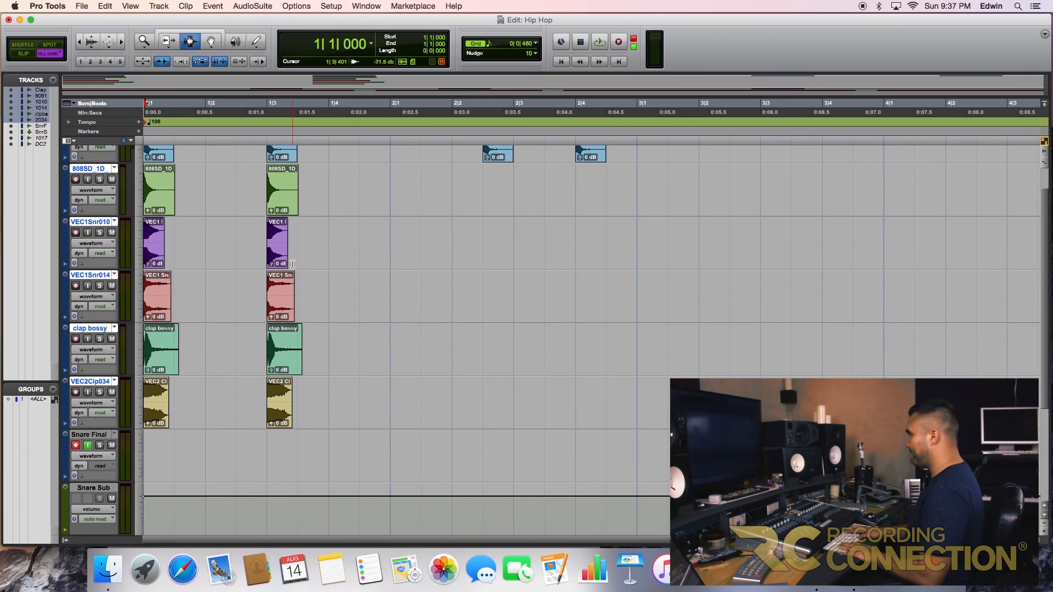
key("super+equal")
key("space")
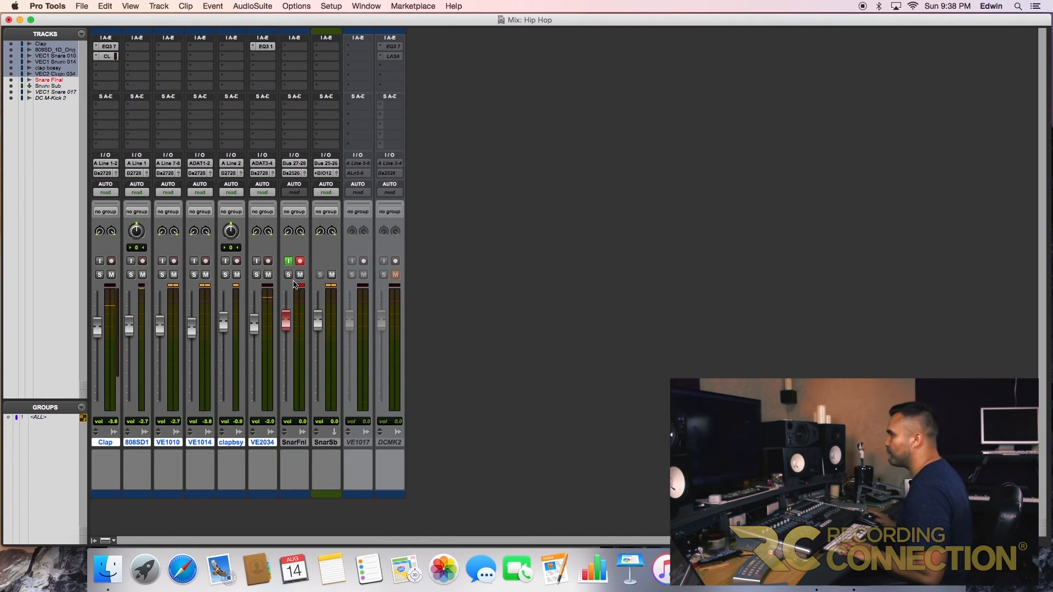
Mute the six layer tracks, disarm Snare Final with input monitoring off, and play back its recording.
left_click(268, 275, "alt+shift")
left_click(301, 261)
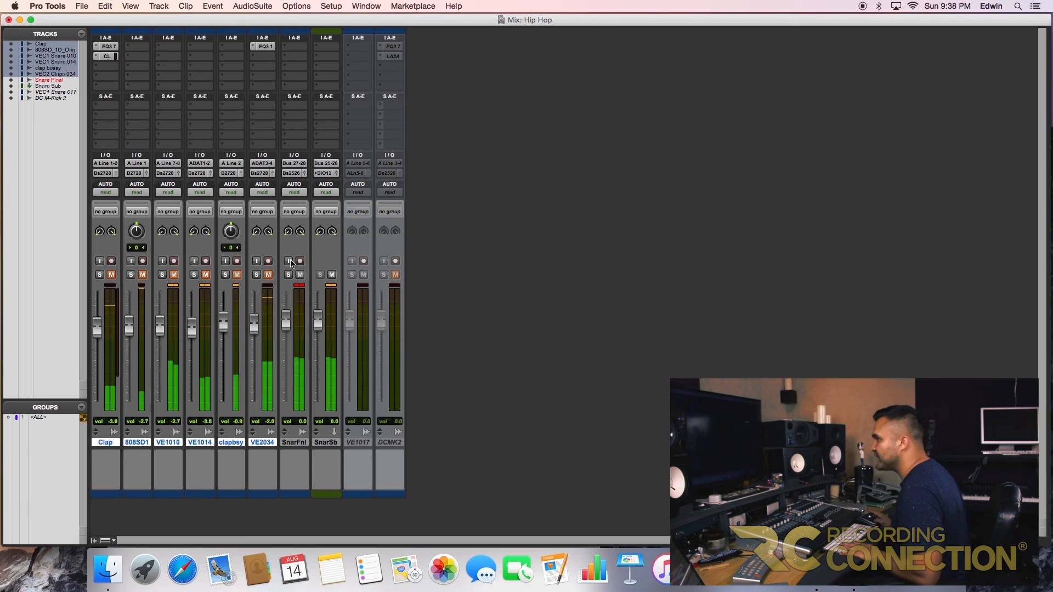
key("super+equal")
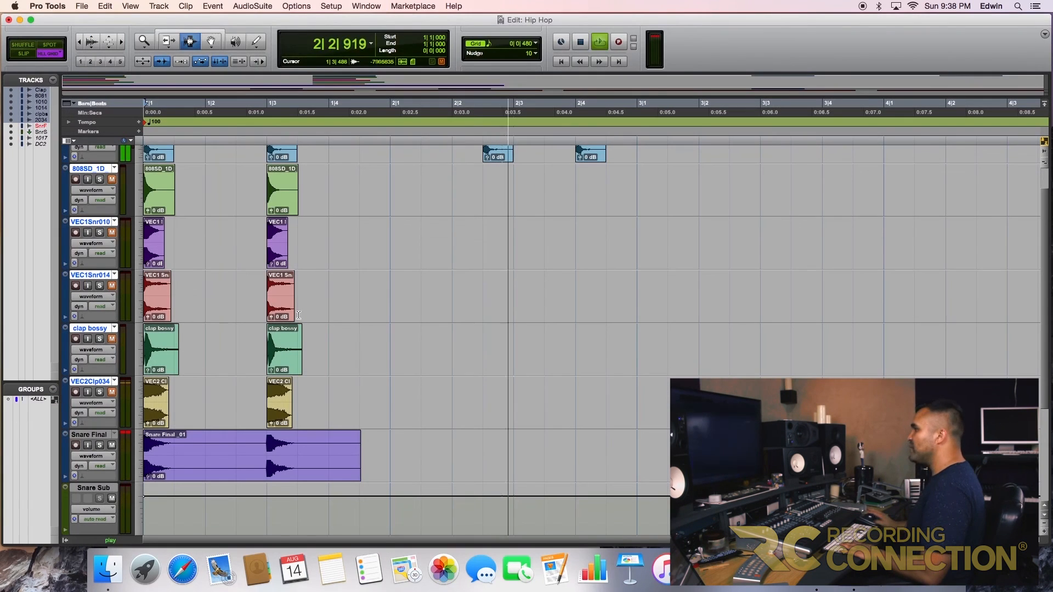
key("space")
Split the recorded Snare Final clip at 1|3|000, where its second hit starts.
left_click(268, 455)
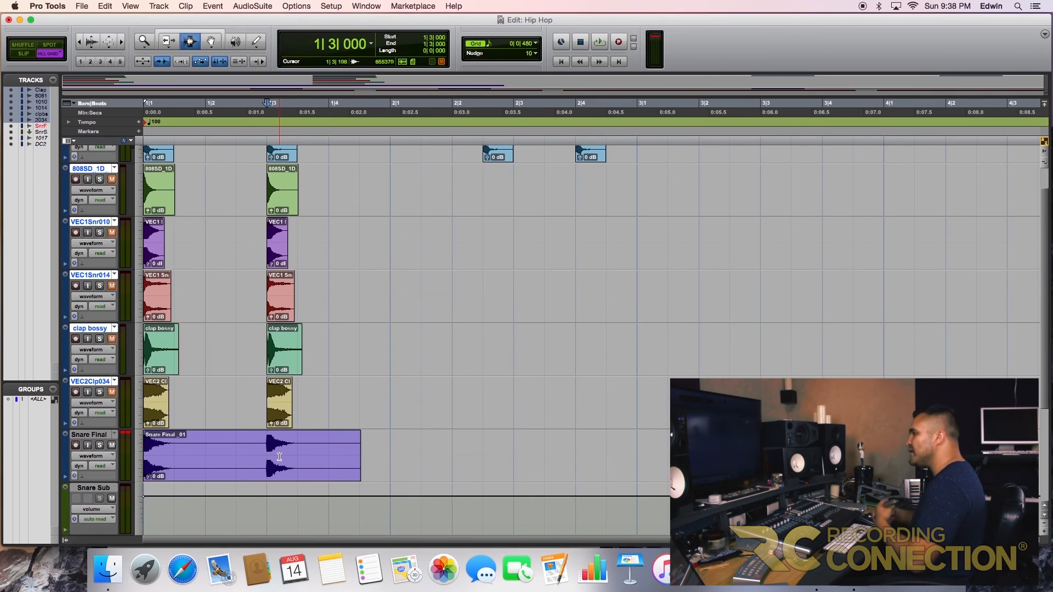
key("super+e")
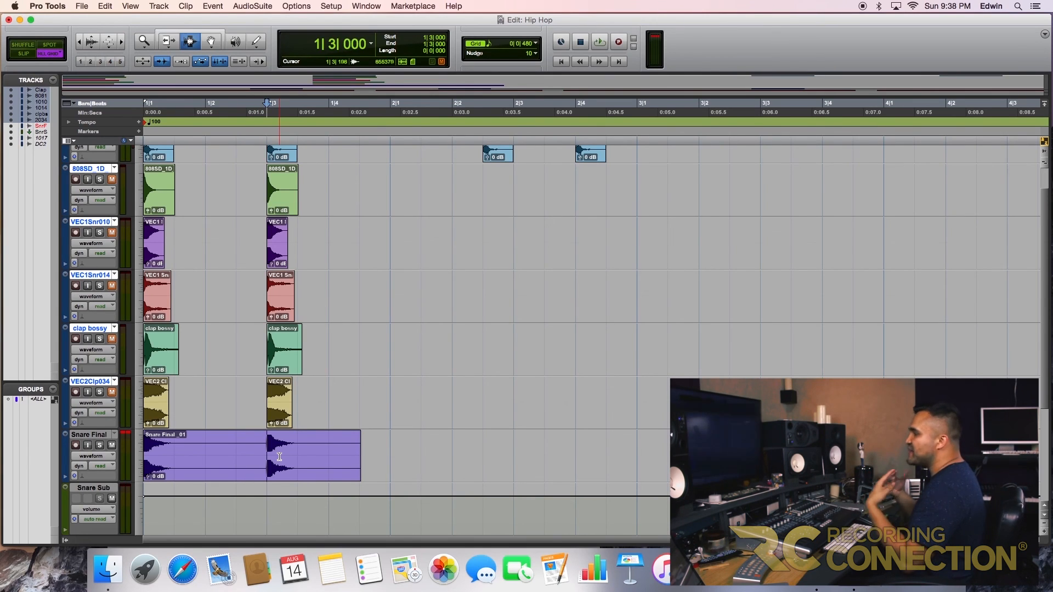